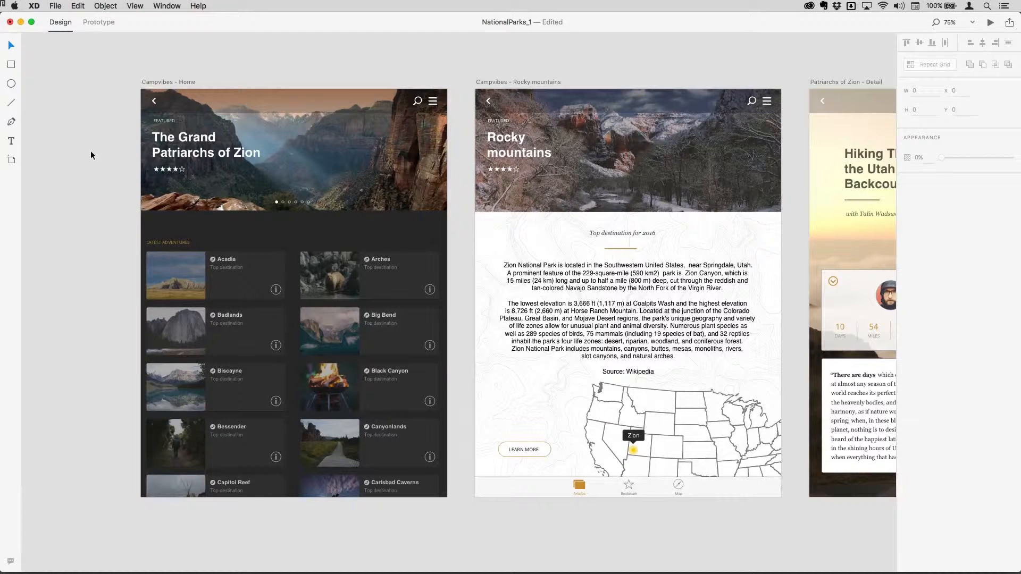
Switch the NationalParks_1 document into Prototype mode with Ctrl+Tab.
{"action": "key", "text": "ctrl+Tab"}
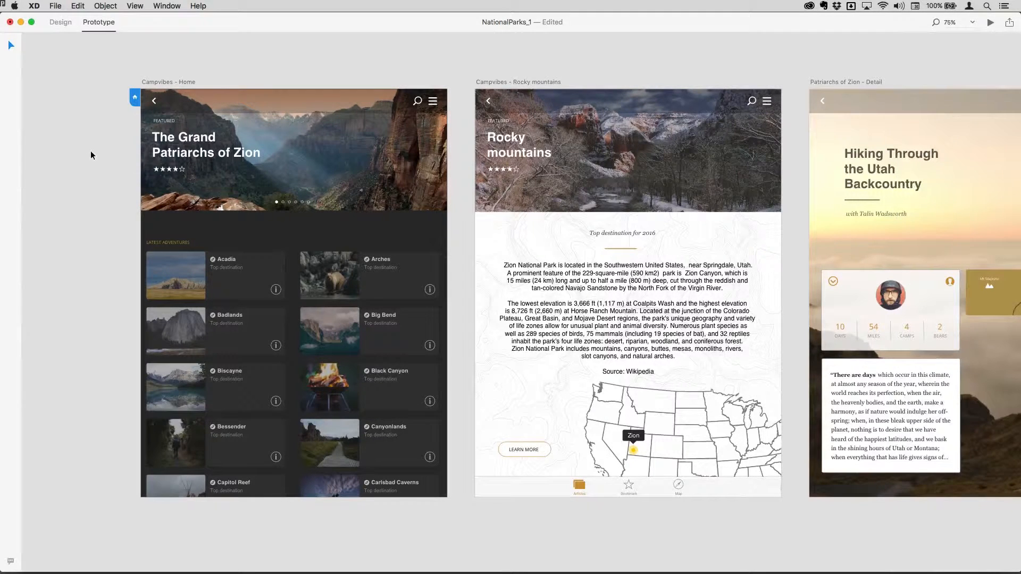
Select the Acadia photo inside the Home repeat grid and wire it to the Rocky mountains artboard.
{"action": "key", "text": "ctrl+Tab"}
{"action": "key", "text": "ctrl+Tab"}
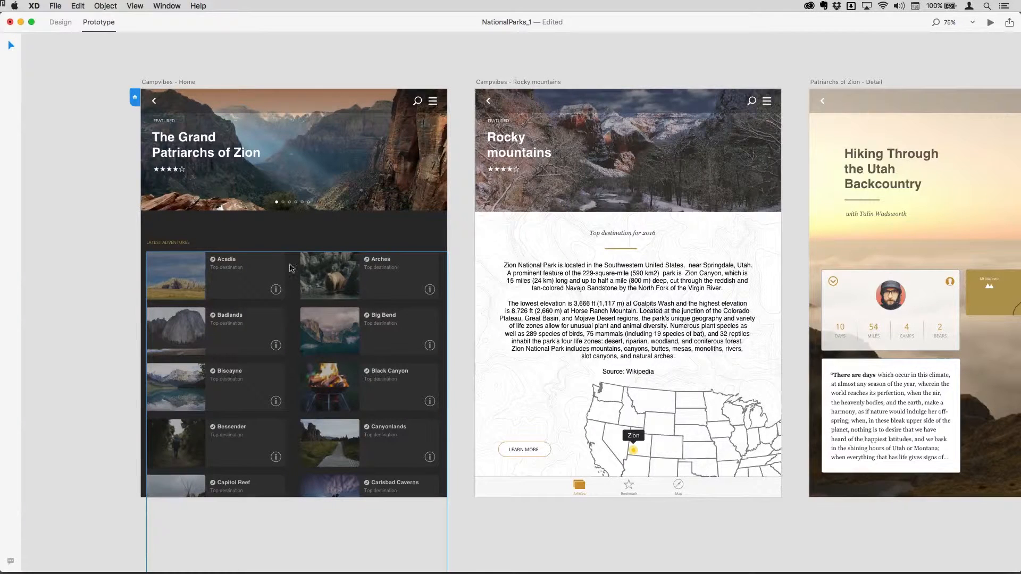
{"action": "double_click", "coordinate": [193, 263]}
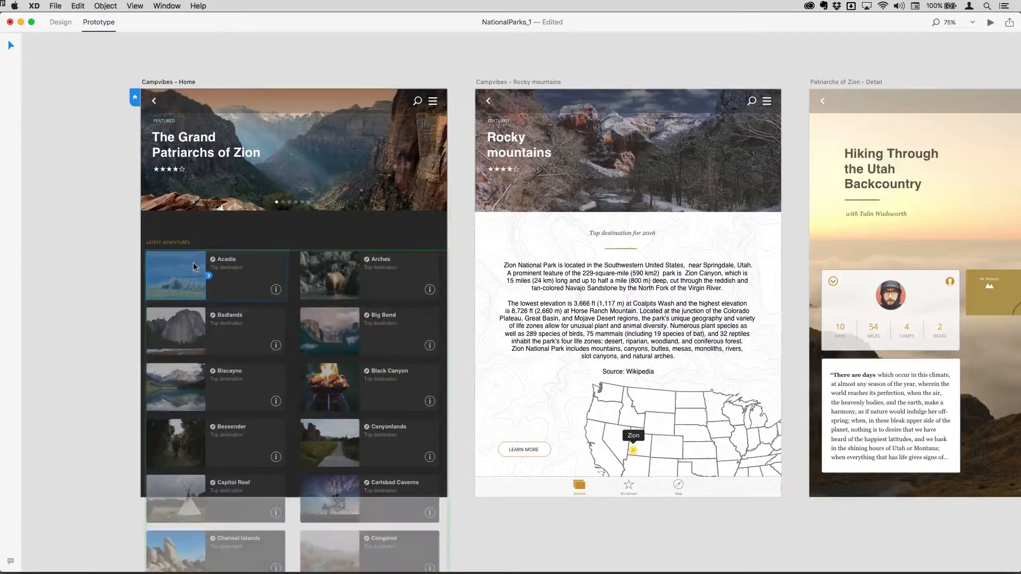
{"action": "left_click", "coordinate": [232, 299]}
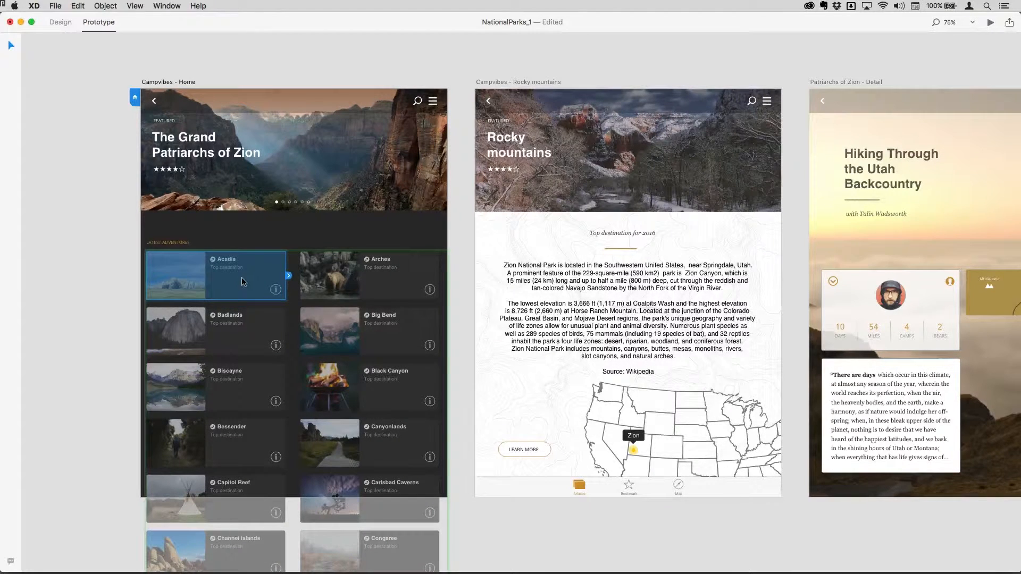
{"action": "left_click", "coordinate": [182, 282]}
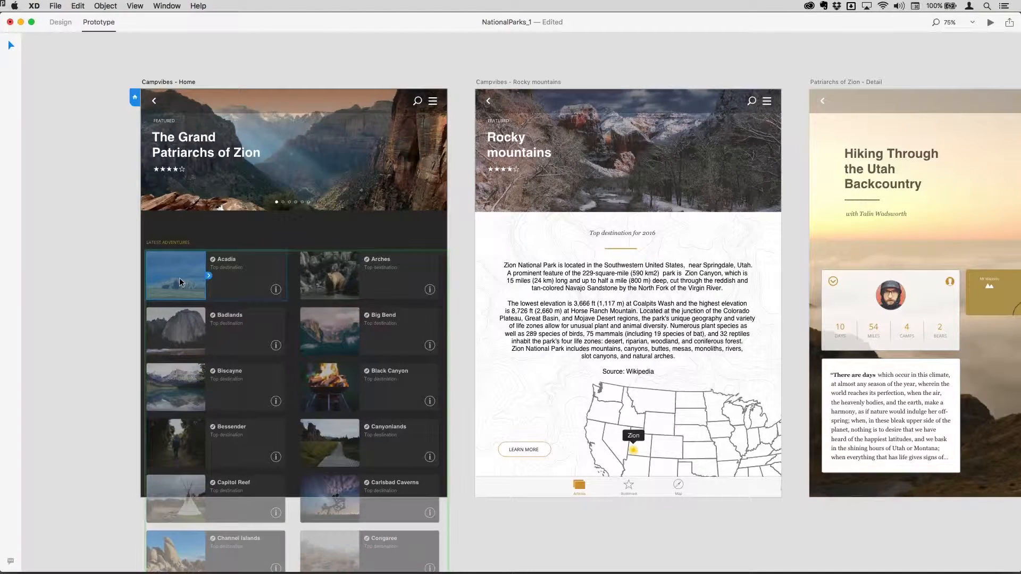
{"action": "left_click_drag", "start_coordinate": [208, 277], "coordinate": [475, 129]}
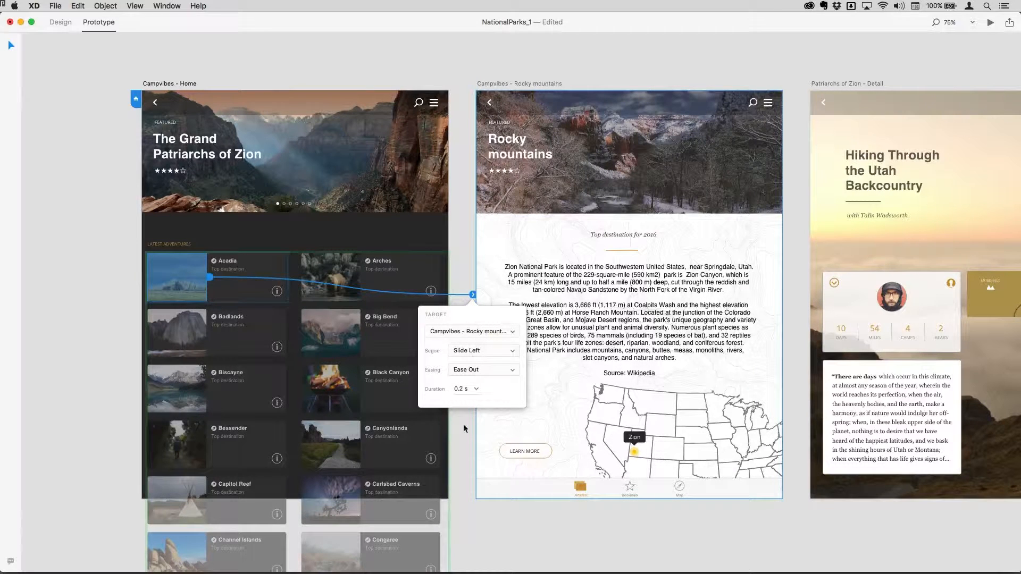
Keep Slide Left, Ease Out and 0.2 s for the Acadia link, then select the Rocky mountains header.
{"action": "left_click", "coordinate": [487, 351]}
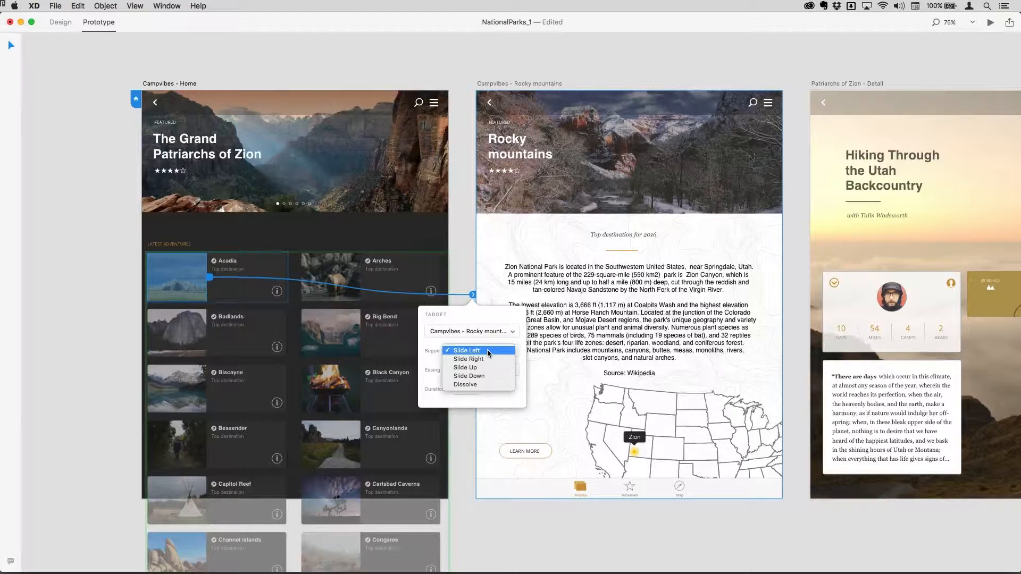
{"action": "left_click", "coordinate": [430, 360]}
{"action": "left_click", "coordinate": [473, 371]}
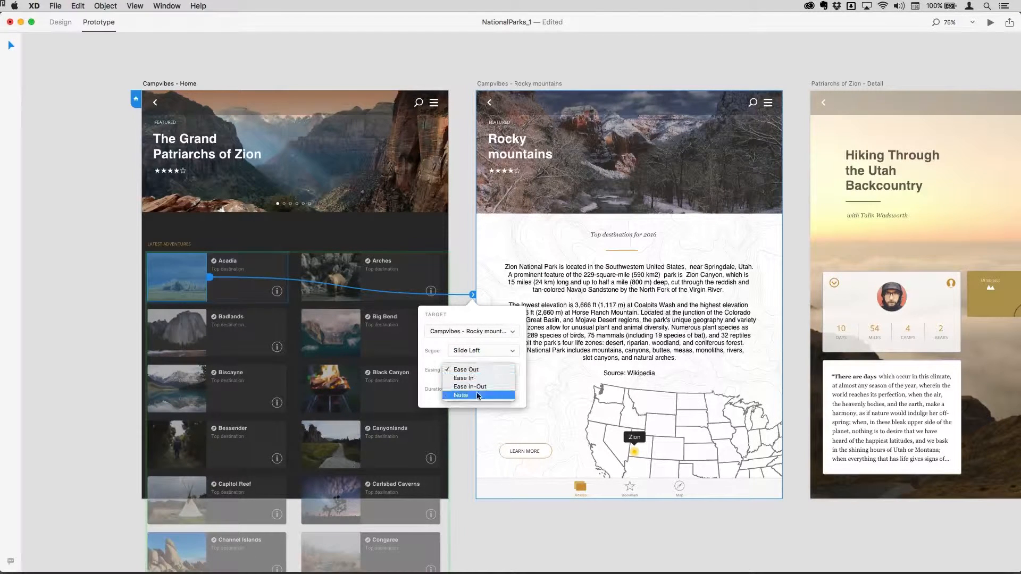
{"action": "left_click", "coordinate": [430, 361]}
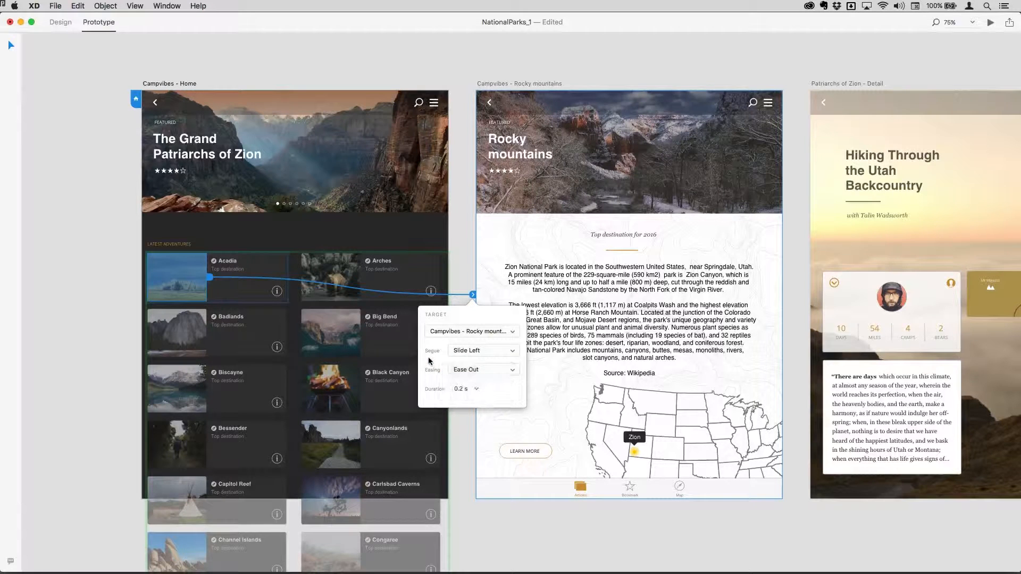
{"action": "left_click", "coordinate": [476, 391]}
{"action": "left_click", "coordinate": [492, 391]}
{"action": "left_click", "coordinate": [460, 215]}
{"action": "left_click", "coordinate": [489, 106]}
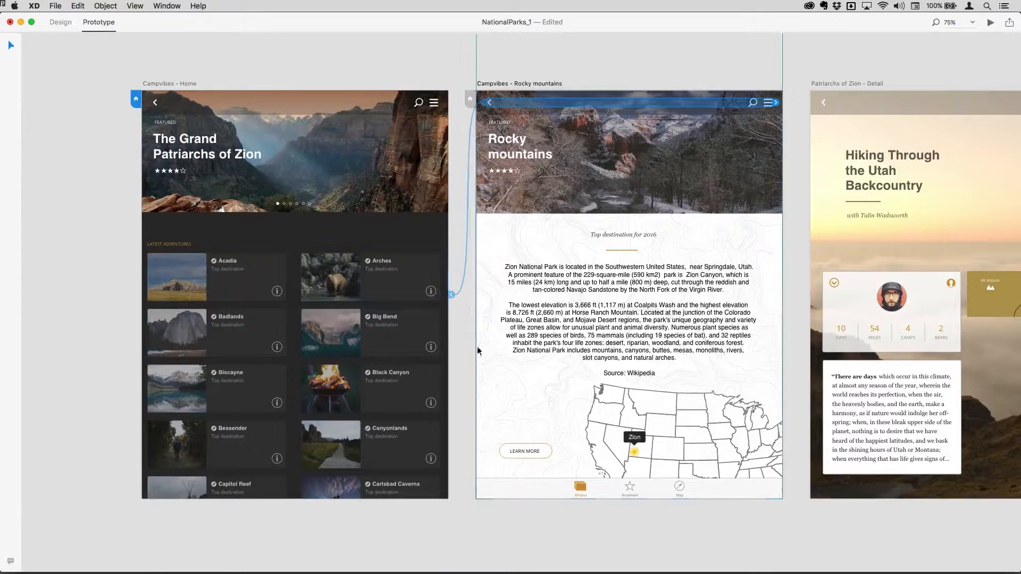
{"action": "left_click", "coordinate": [459, 340]}
{"action": "left_click", "coordinate": [278, 291]}
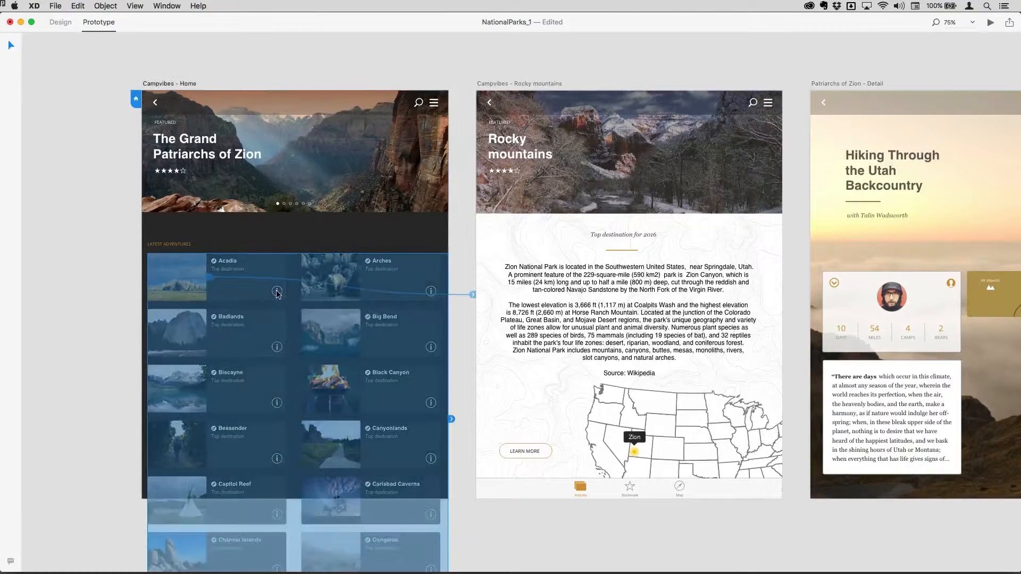
{"action": "double_click", "coordinate": [277, 292]}
{"action": "left_click_drag", "start_coordinate": [285, 292], "coordinate": [804, 130]}
{"action": "scroll", "coordinate": [778, 126], "scroll_direction": "left", "scroll_amount": 1}
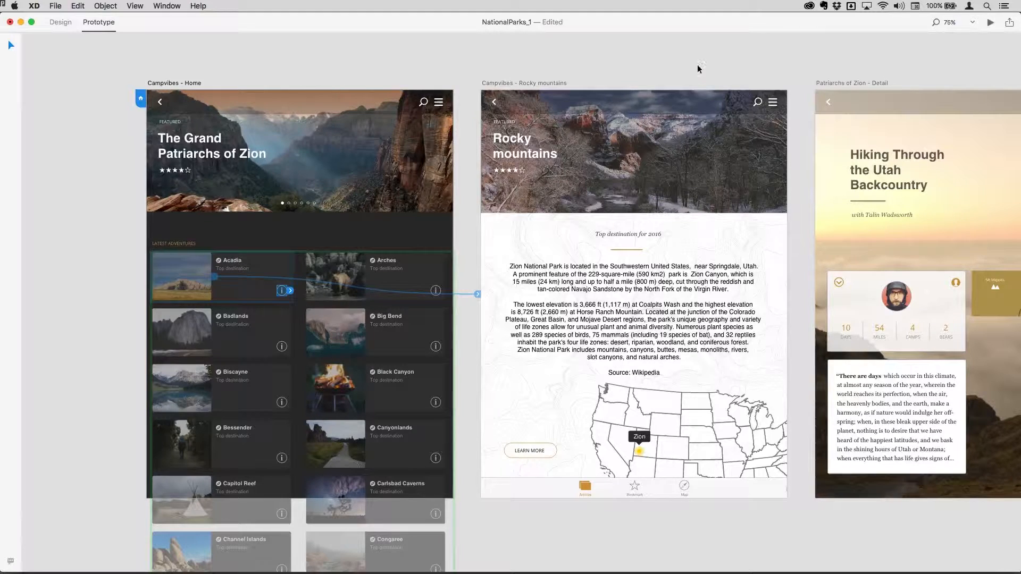
Preview the prototype in a smaller window, going from Acadia to Rocky mountains and back Home.
{"action": "left_click", "coordinate": [991, 24]}
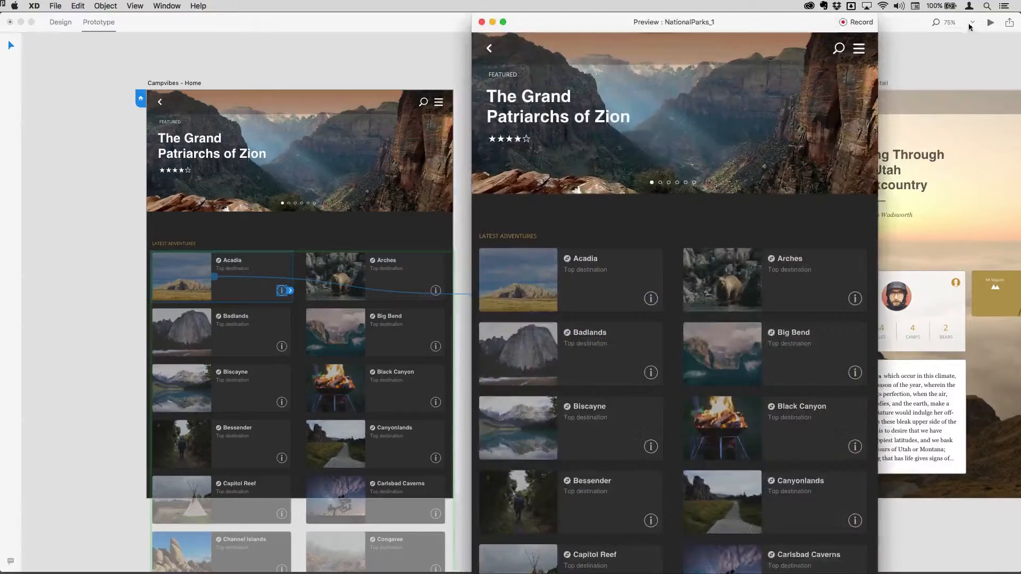
{"action": "left_click_drag", "start_coordinate": [875, 17], "coordinate": [695, 53]}
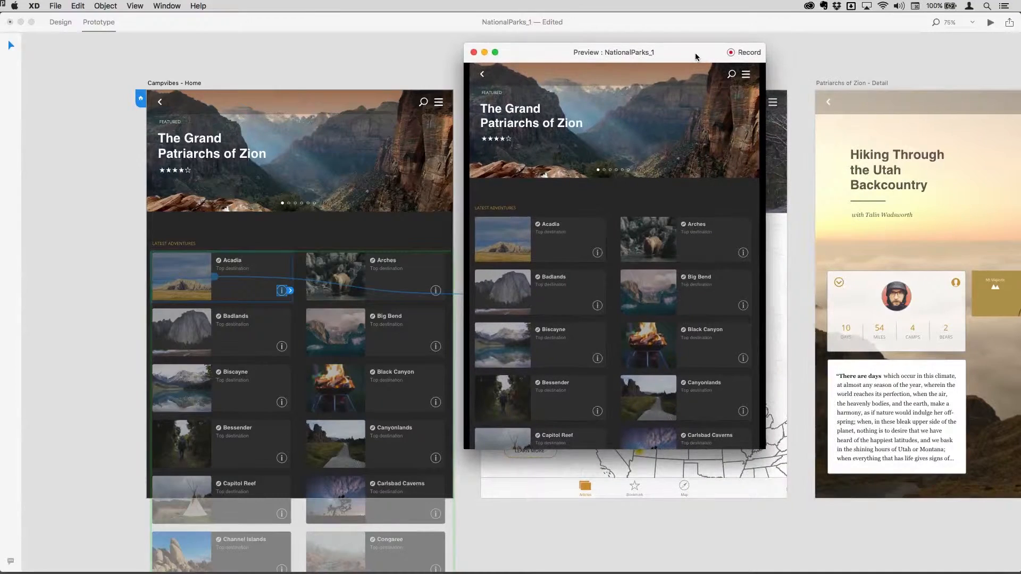
{"action": "left_click", "coordinate": [504, 249]}
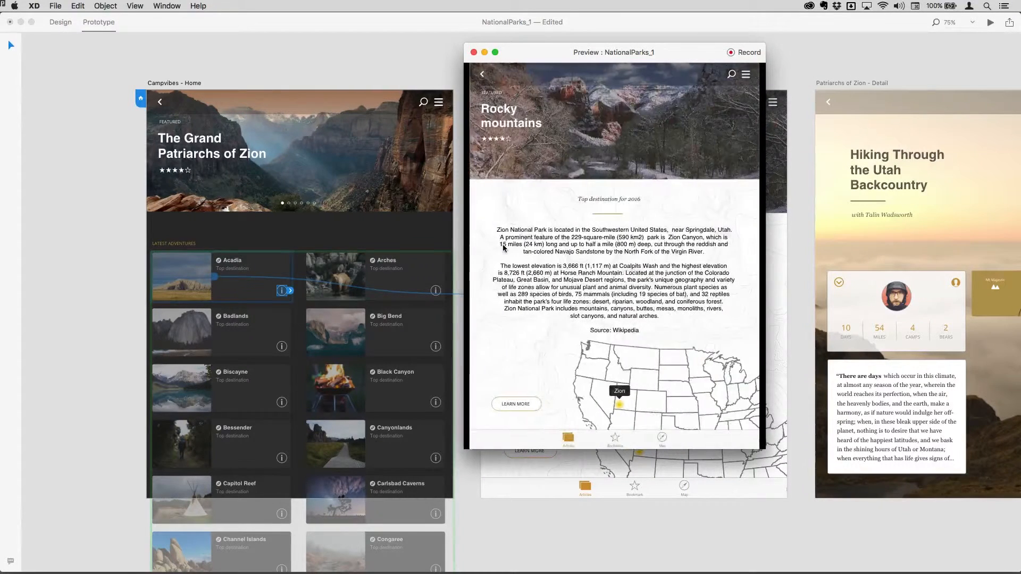
{"action": "left_click", "coordinate": [482, 74]}
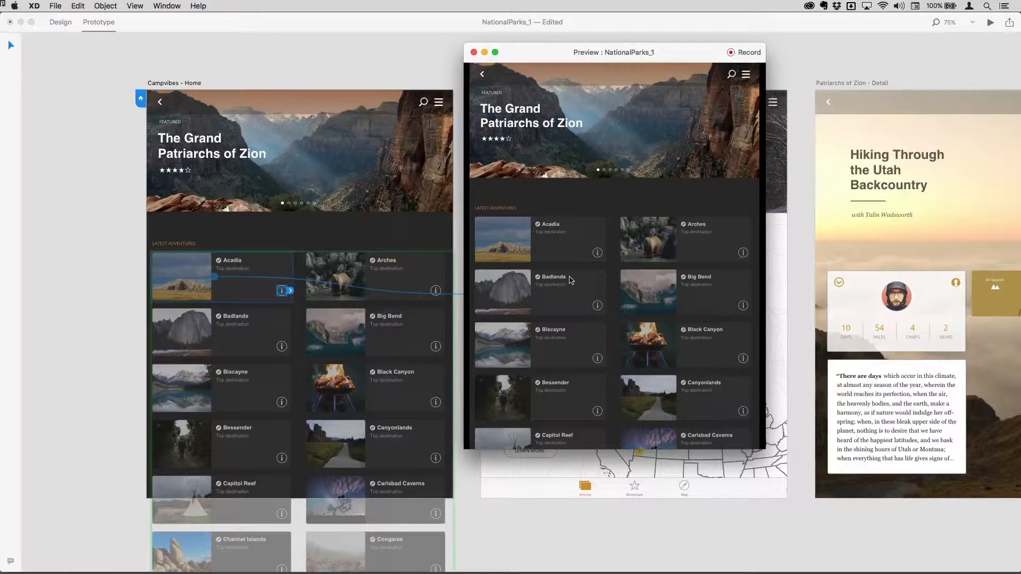
Link the Acadia info icon to Patriarchs of Zion - Detail, and that header back to Campvibes - Home.
{"action": "left_click", "coordinate": [290, 293]}
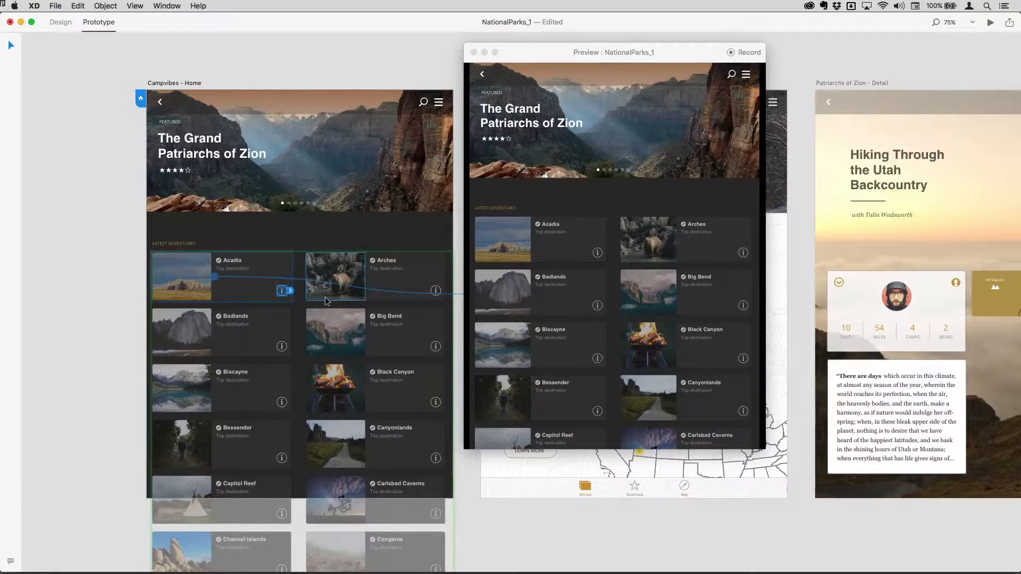
{"action": "left_click_drag", "start_coordinate": [290, 292], "coordinate": [818, 143]}
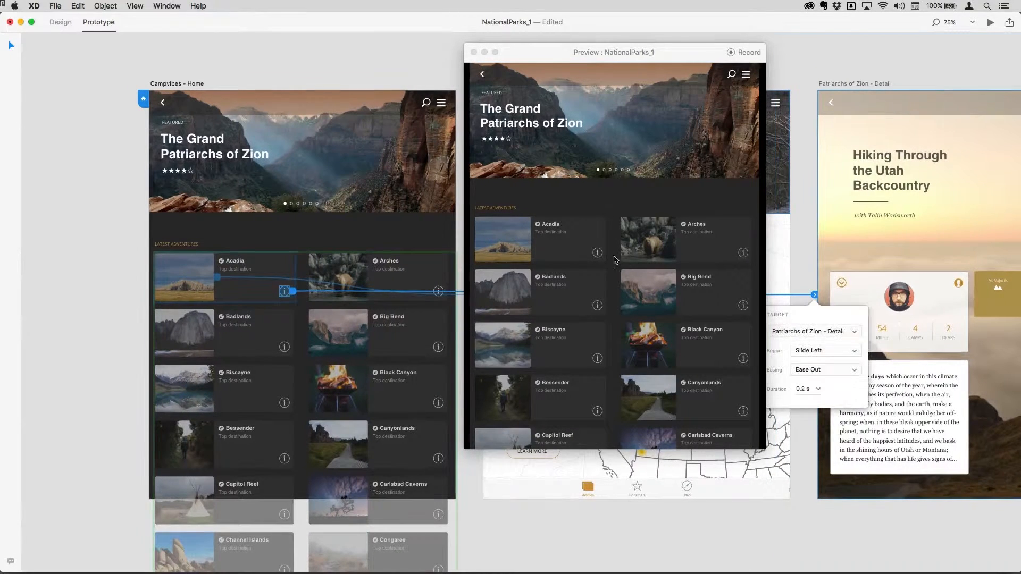
{"action": "left_click", "coordinate": [598, 256]}
{"action": "left_click", "coordinate": [597, 254]}
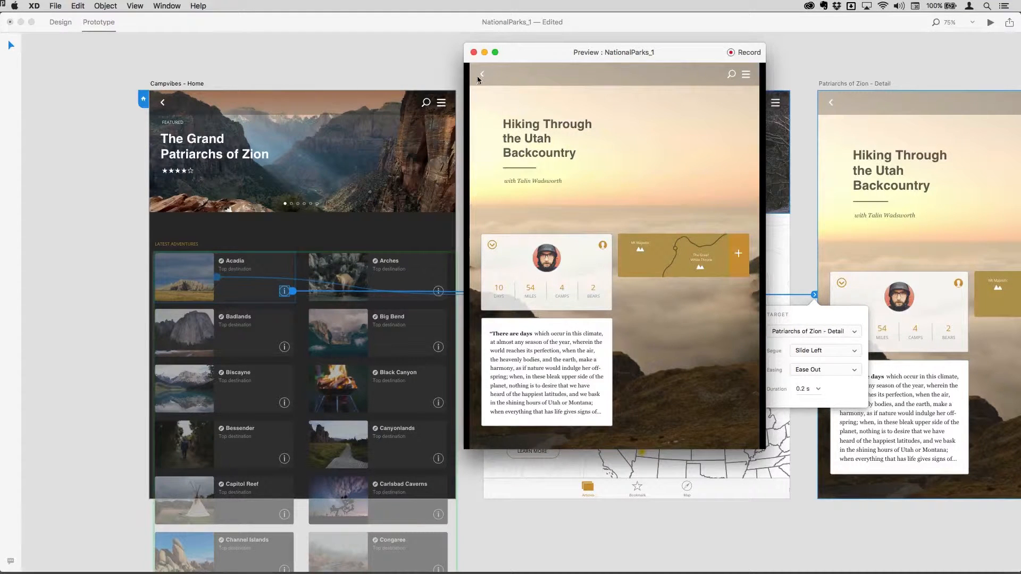
{"action": "left_click", "coordinate": [831, 103]}
{"action": "left_click_drag", "start_coordinate": [831, 103], "coordinate": [460, 186]}
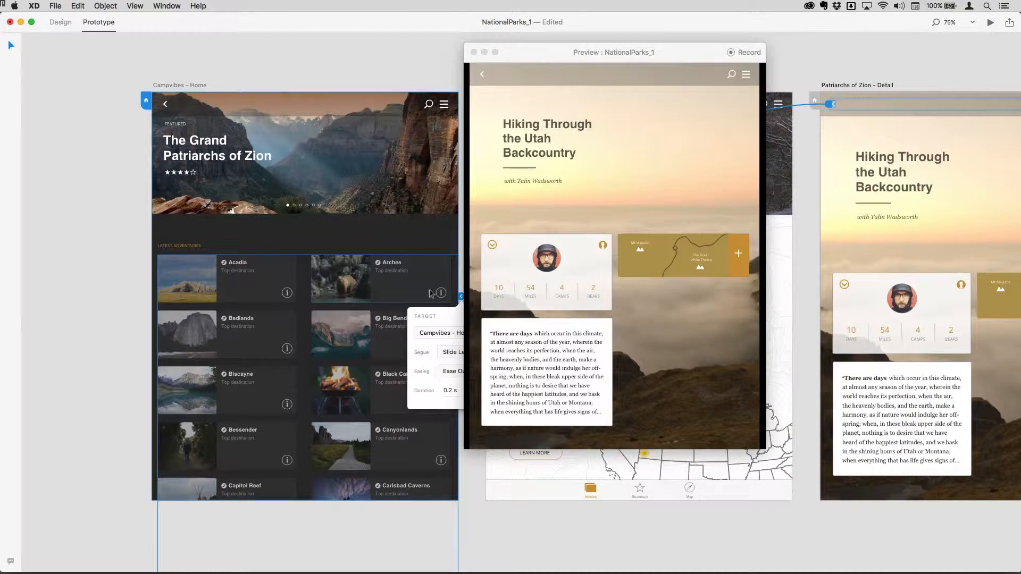
Check that the Zion detail back link returns Home, shift the preview window right, and return to Design.
{"action": "left_click", "coordinate": [483, 74]}
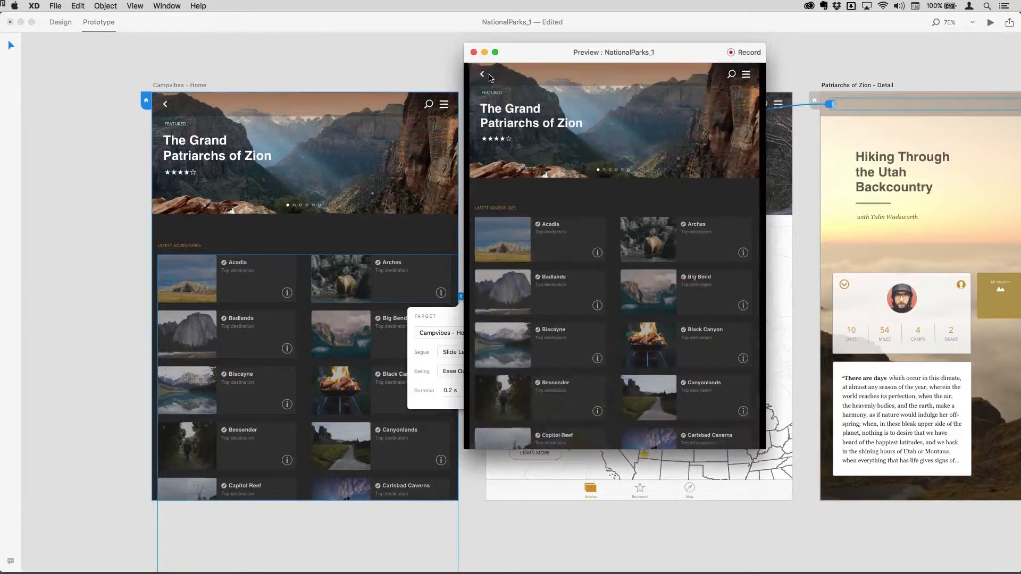
{"action": "mouse_move", "coordinate": [763, 43]}
{"action": "left_mouse_down"}
{"action": "mouse_move", "coordinate": [792, 42]}
{"action": "mouse_move", "coordinate": [753, 43]}
{"action": "left_mouse_up"}
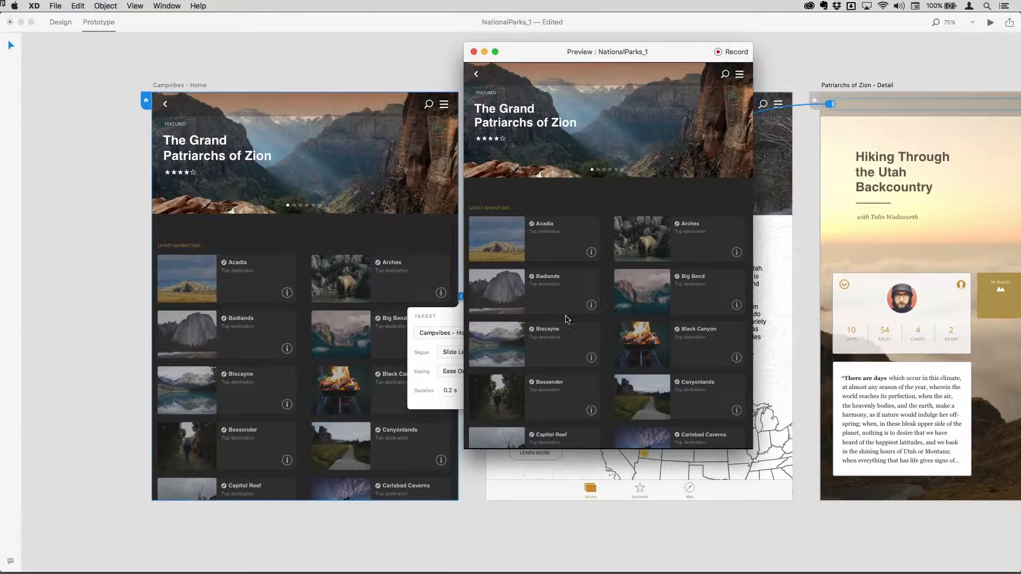
{"action": "left_click_drag", "start_coordinate": [550, 51], "coordinate": [734, 58]}
{"action": "left_click", "coordinate": [90, 60]}
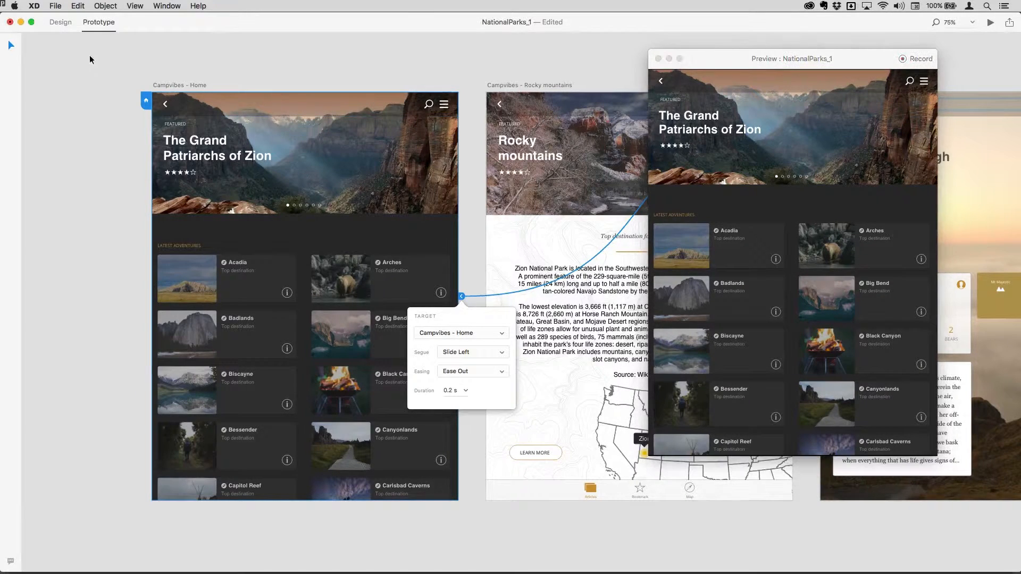
{"action": "left_click", "coordinate": [60, 22]}
Widen the Acadia photo in the Home adventure grid across the card.
{"action": "left_click", "coordinate": [194, 283]}
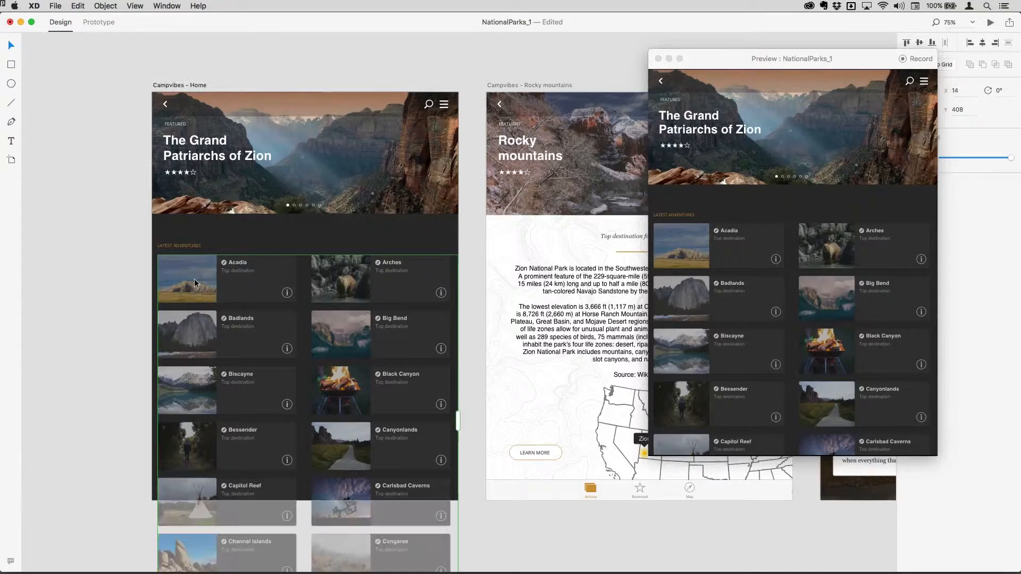
{"action": "double_click", "coordinate": [194, 284]}
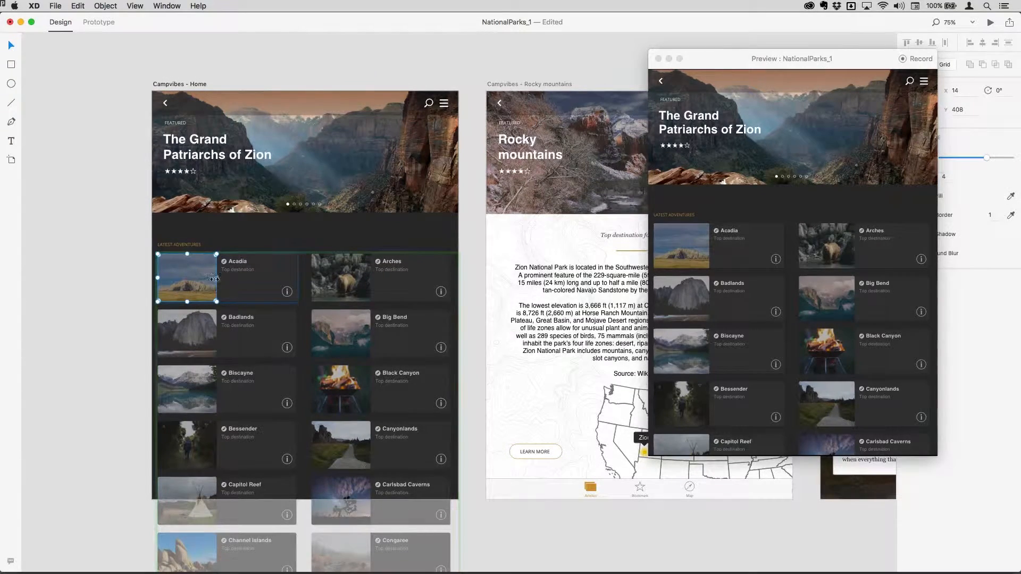
{"action": "left_click_drag", "start_coordinate": [215, 279], "coordinate": [295, 276]}
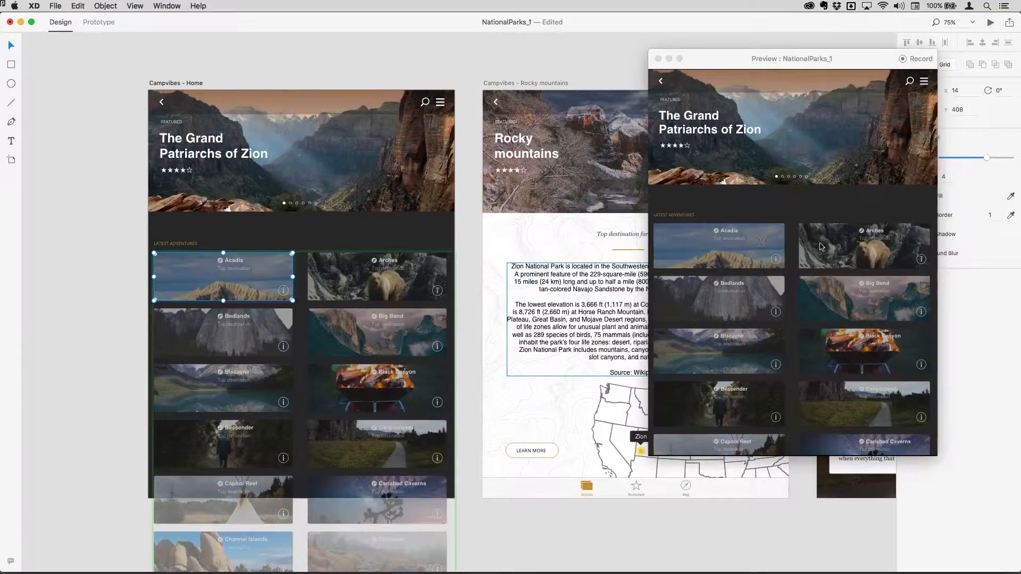
In the preview, visit Rocky mountains and the Utah Backcountry article, returning Home each time, then deselect.
{"action": "left_click", "coordinate": [688, 256]}
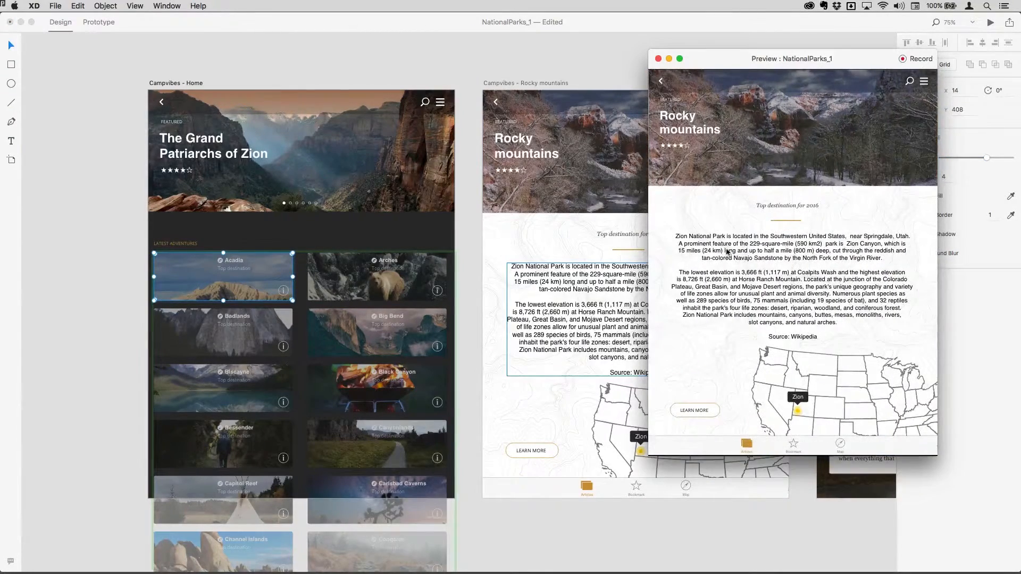
{"action": "left_click", "coordinate": [660, 83]}
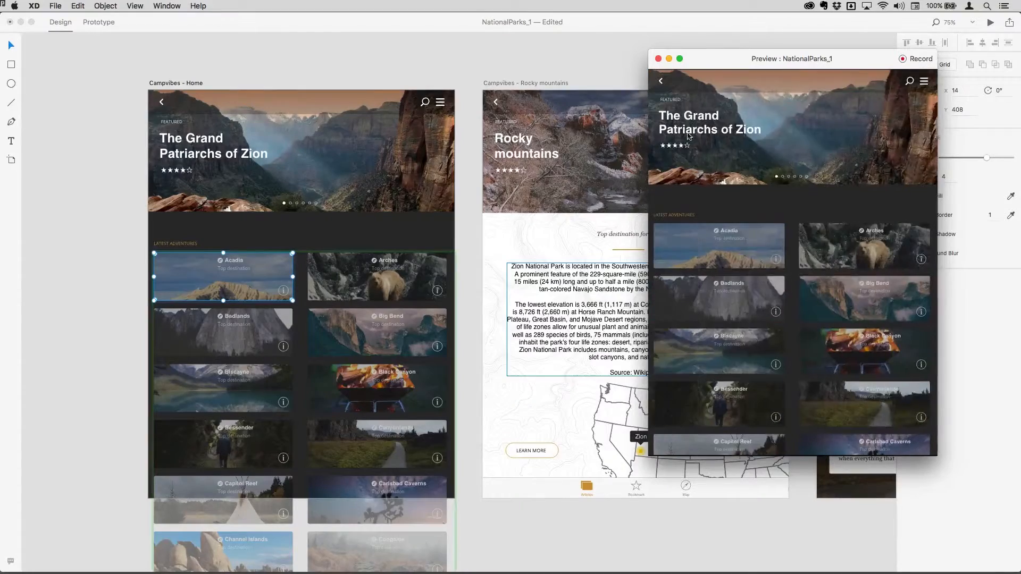
{"action": "left_click", "coordinate": [745, 256]}
{"action": "left_click", "coordinate": [662, 82]}
{"action": "left_click", "coordinate": [771, 255]}
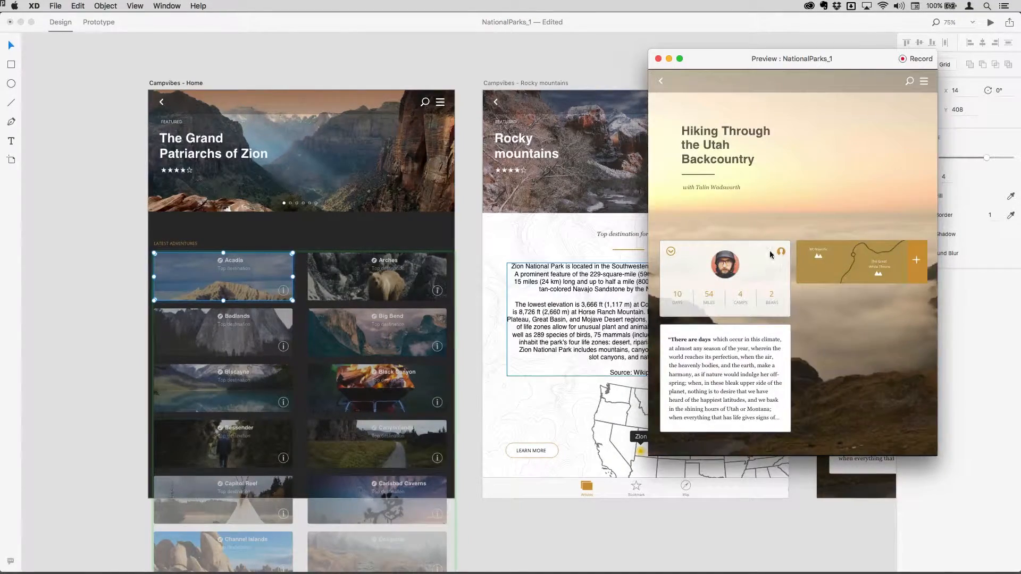
{"action": "left_click", "coordinate": [660, 85]}
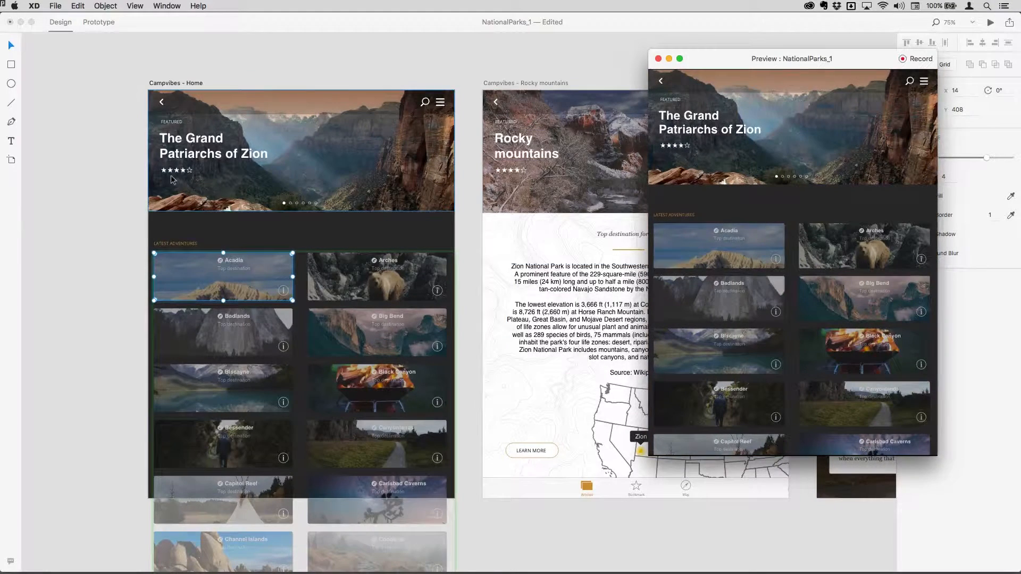
{"action": "left_click", "coordinate": [124, 198]}
{"action": "left_click", "coordinate": [120, 234]}
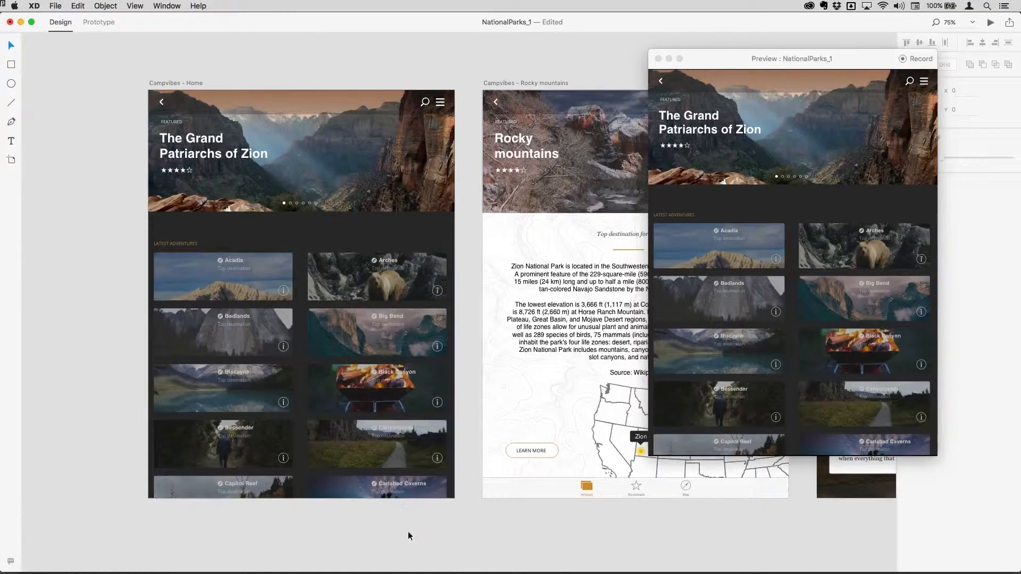
Extend the Campvibes - Home artboard down to the Channel Islands and Congaree tiles, then move the preview left.
{"action": "scroll", "coordinate": [471, 356], "scroll_direction": "down", "scroll_amount": 2}
{"action": "scroll", "coordinate": [471, 354], "scroll_direction": "down", "scroll_amount": 1}
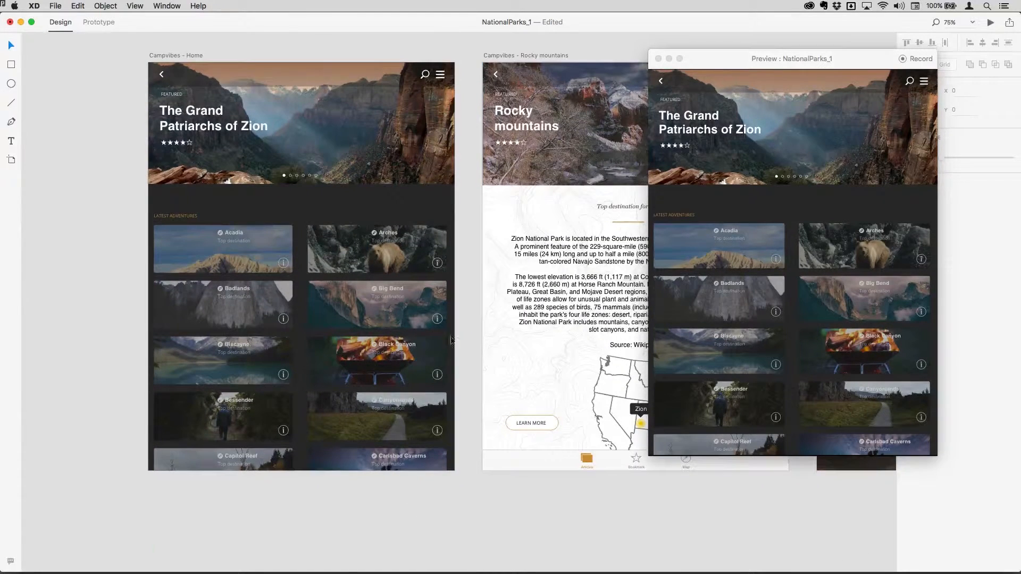
{"action": "left_click", "coordinate": [163, 56]}
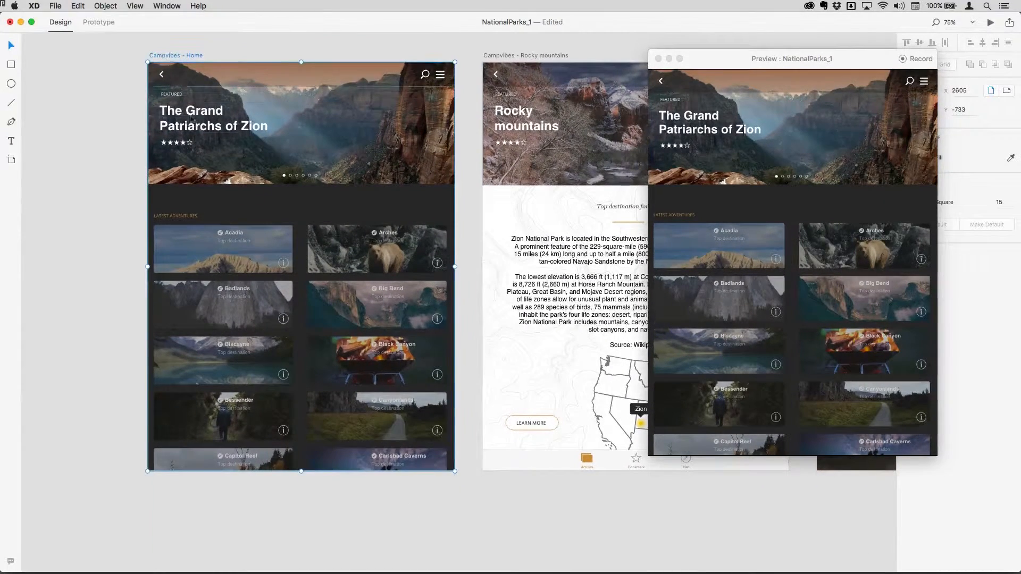
{"action": "left_click_drag", "start_coordinate": [301, 471], "coordinate": [305, 561]}
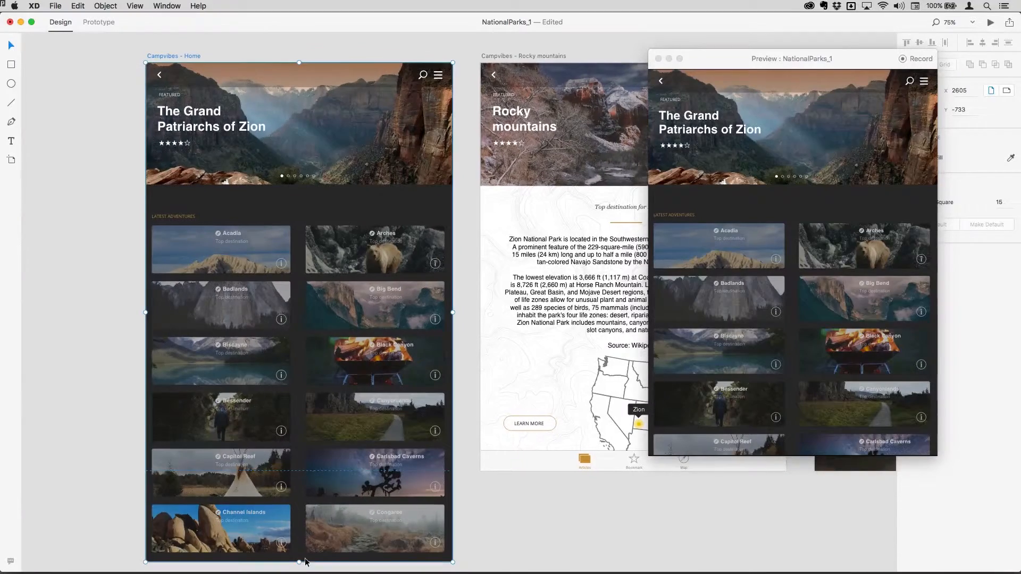
{"action": "scroll", "coordinate": [853, 320], "scroll_direction": "down", "scroll_amount": 3}
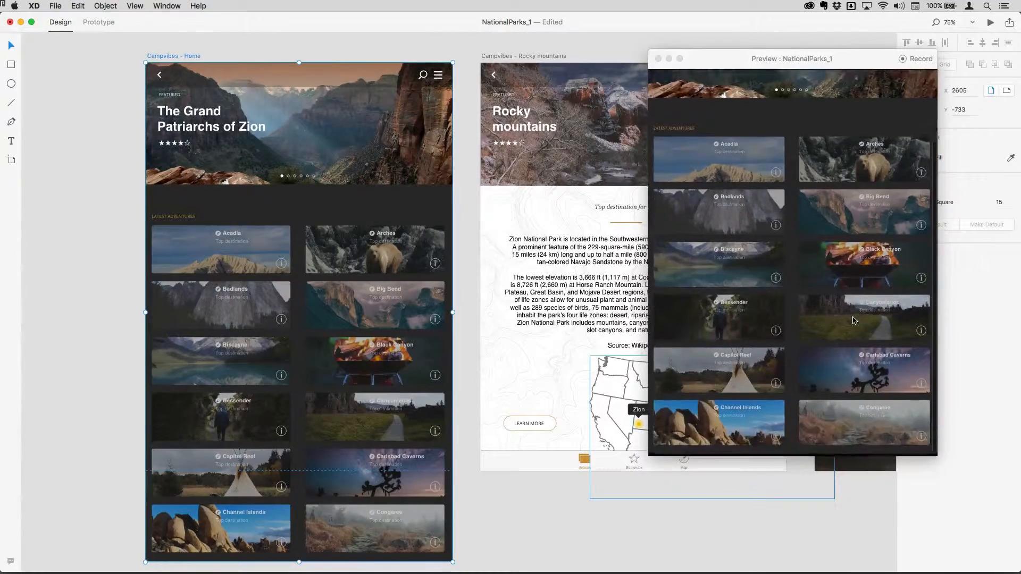
{"action": "scroll", "coordinate": [853, 320], "scroll_direction": "up", "scroll_amount": 3}
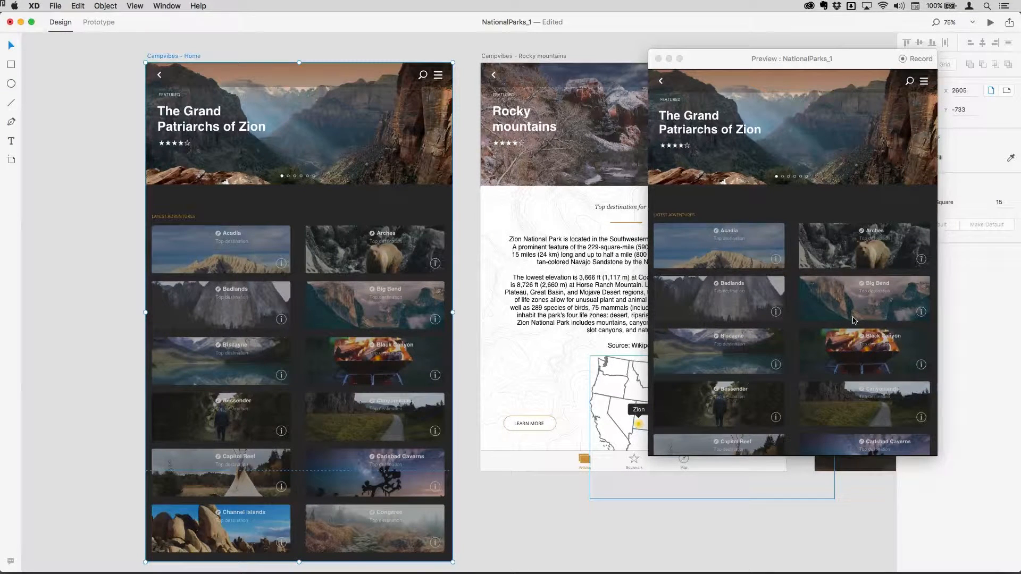
{"action": "left_click_drag", "start_coordinate": [875, 67], "coordinate": [490, 59]}
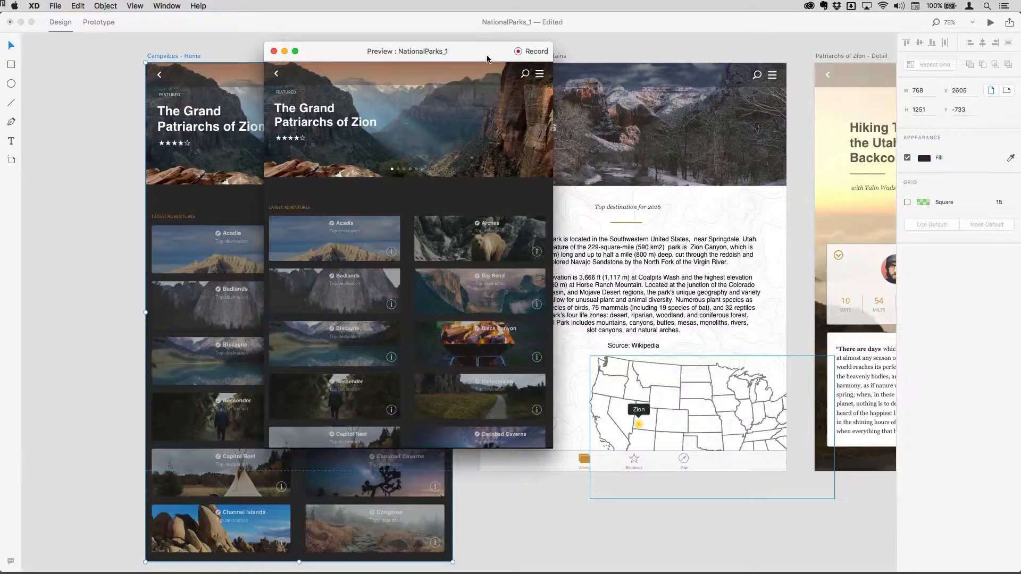
Record the preview visiting Rocky mountains and the Utah article, saved as NationalParks_1 in NPexport.
{"action": "left_click", "coordinate": [518, 51]}
{"action": "left_click", "coordinate": [297, 247]}
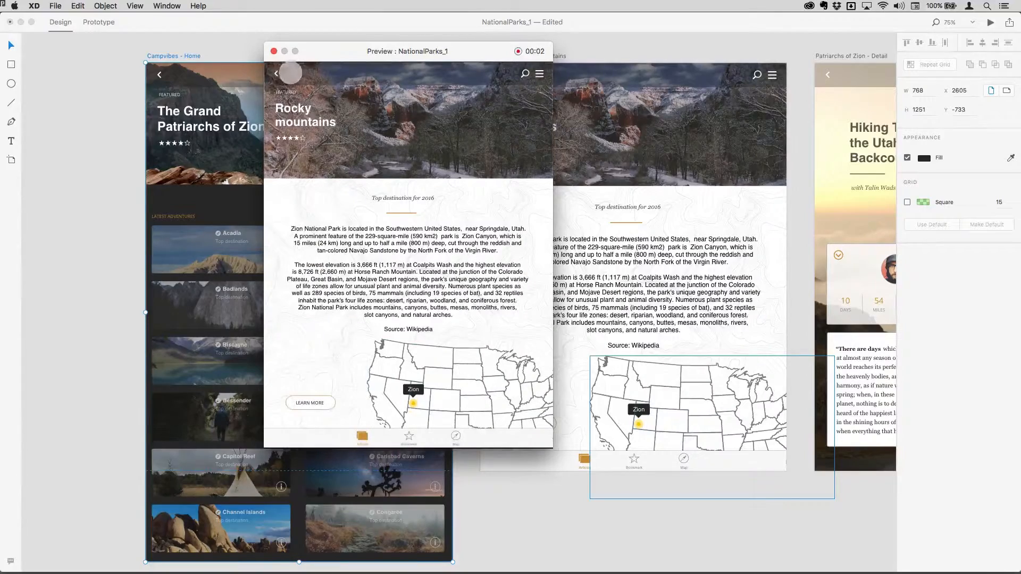
{"action": "left_click", "coordinate": [276, 73]}
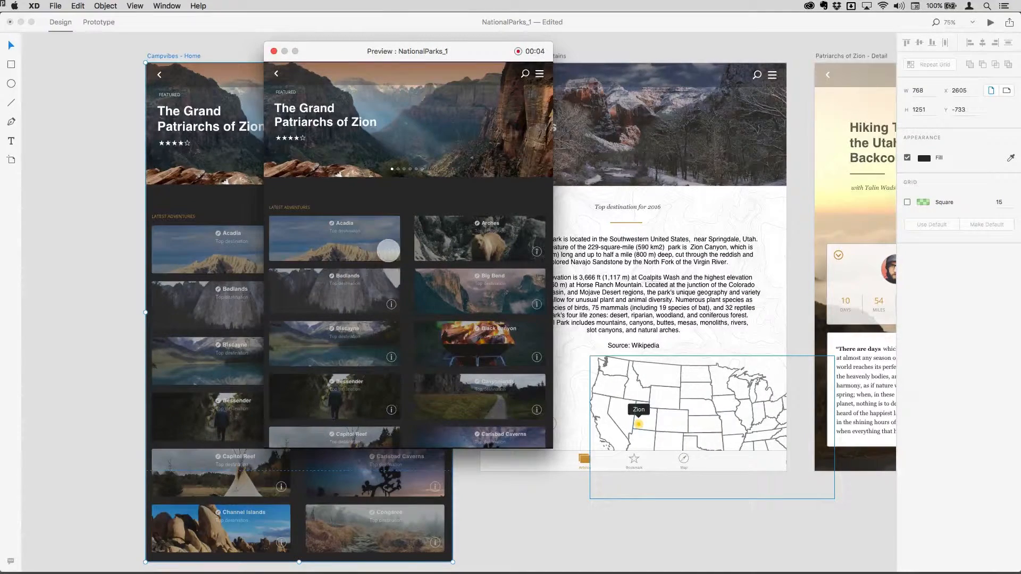
{"action": "left_click", "coordinate": [389, 251]}
{"action": "left_click", "coordinate": [277, 75]}
{"action": "left_click", "coordinate": [518, 51]}
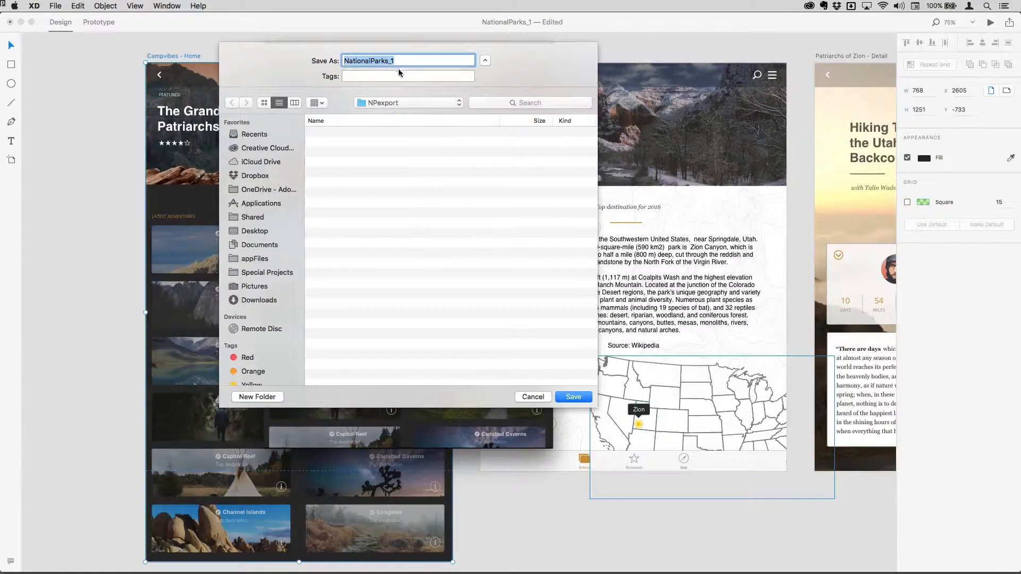
{"action": "left_click", "coordinate": [571, 398]}
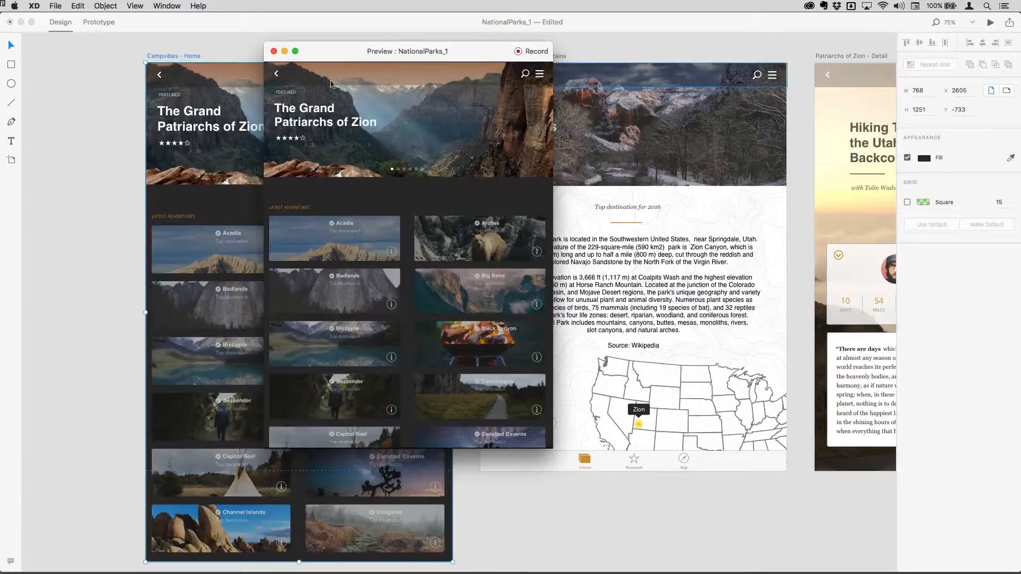
Reposition the preview, publish a new share link for the prototype, and switch to Chrome.
{"action": "left_click_drag", "start_coordinate": [472, 57], "coordinate": [759, 60]}
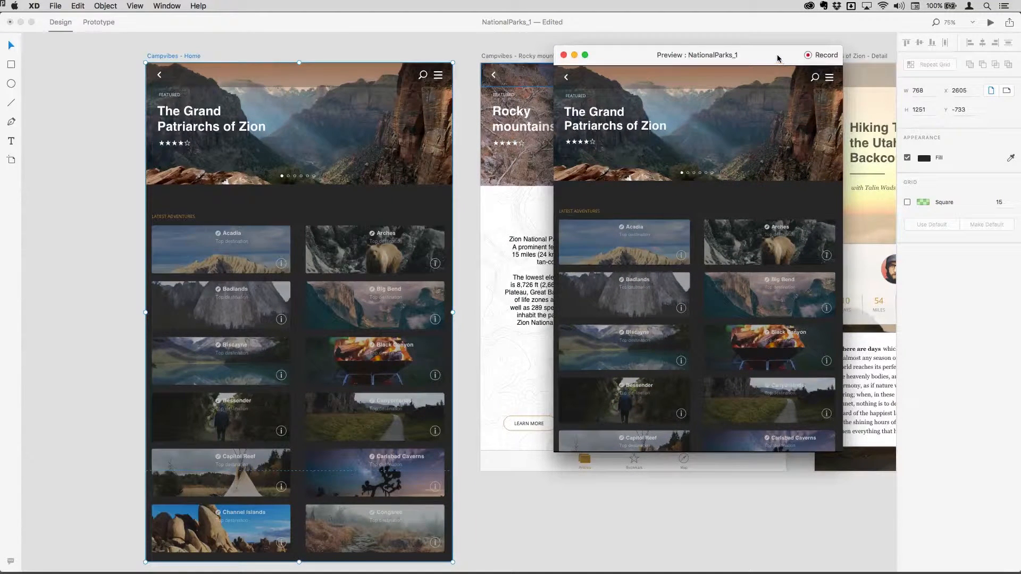
{"action": "left_click_drag", "start_coordinate": [777, 58], "coordinate": [779, 49]}
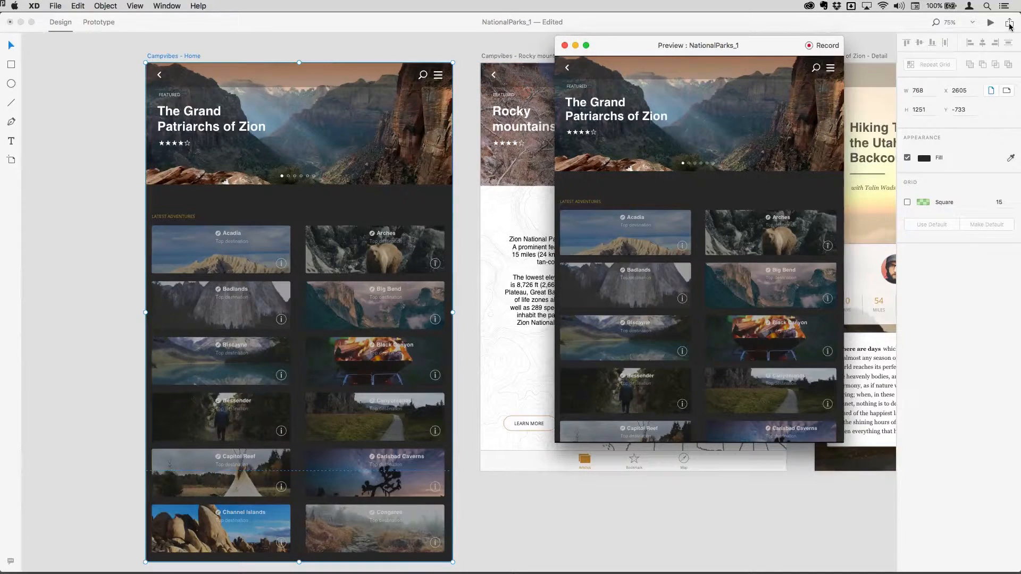
{"action": "left_click", "coordinate": [1010, 25]}
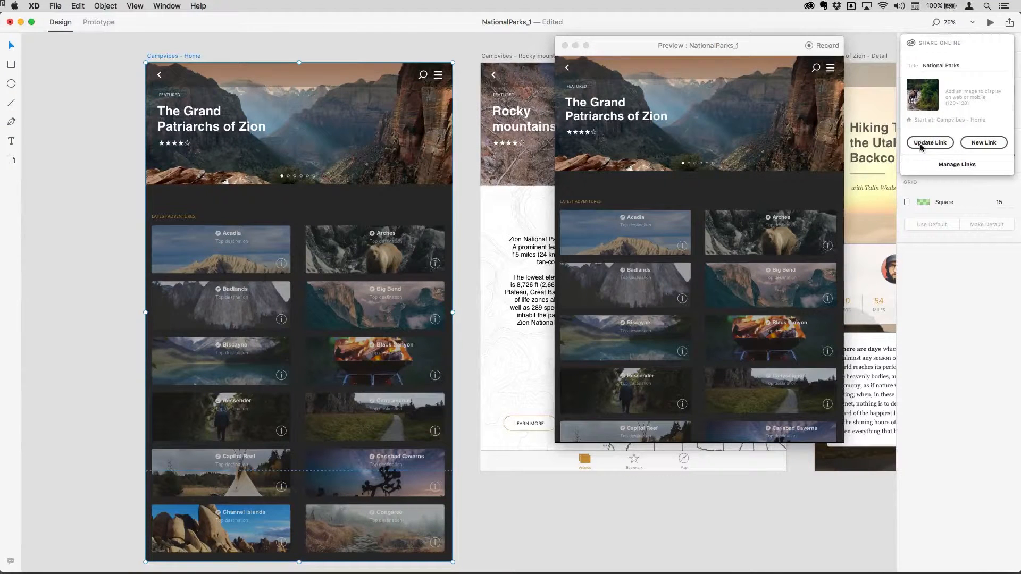
{"action": "left_click", "coordinate": [992, 143]}
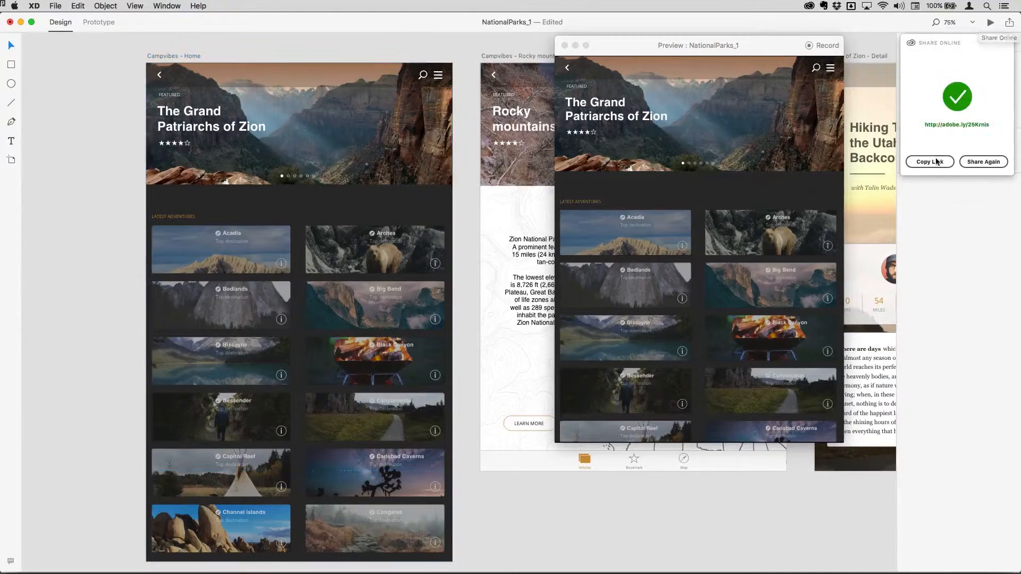
{"action": "key", "text": "super+Tab"}
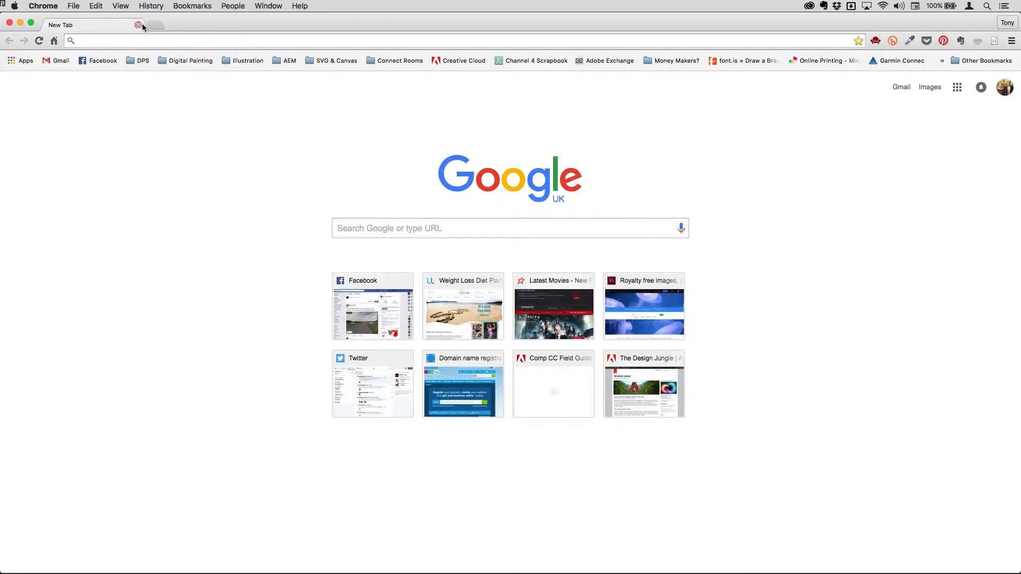
Paste the copied share link into Chrome's address bar and load the shared prototype.
{"action": "left_click", "coordinate": [133, 41]}
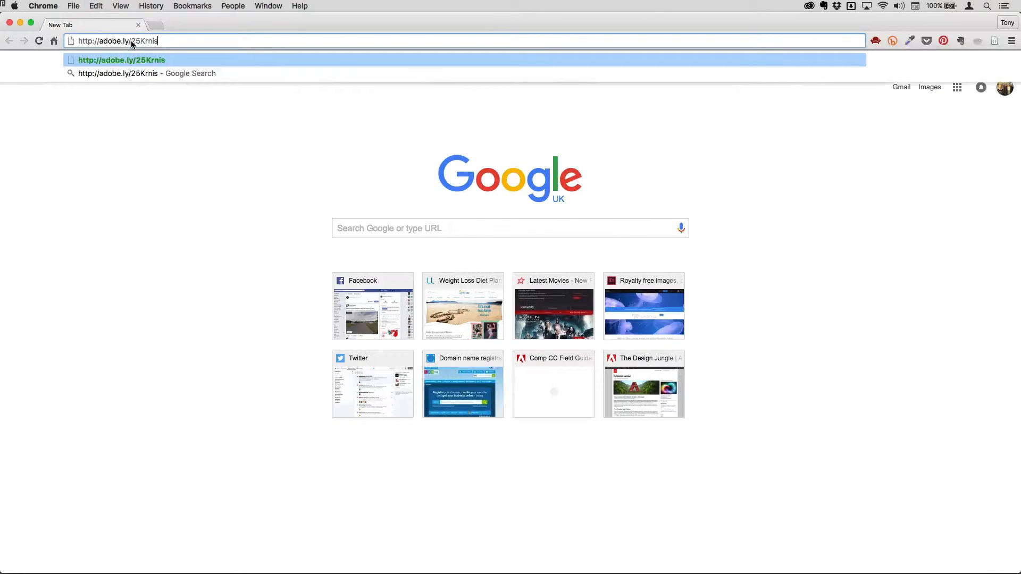
{"action": "key", "text": "Return"}
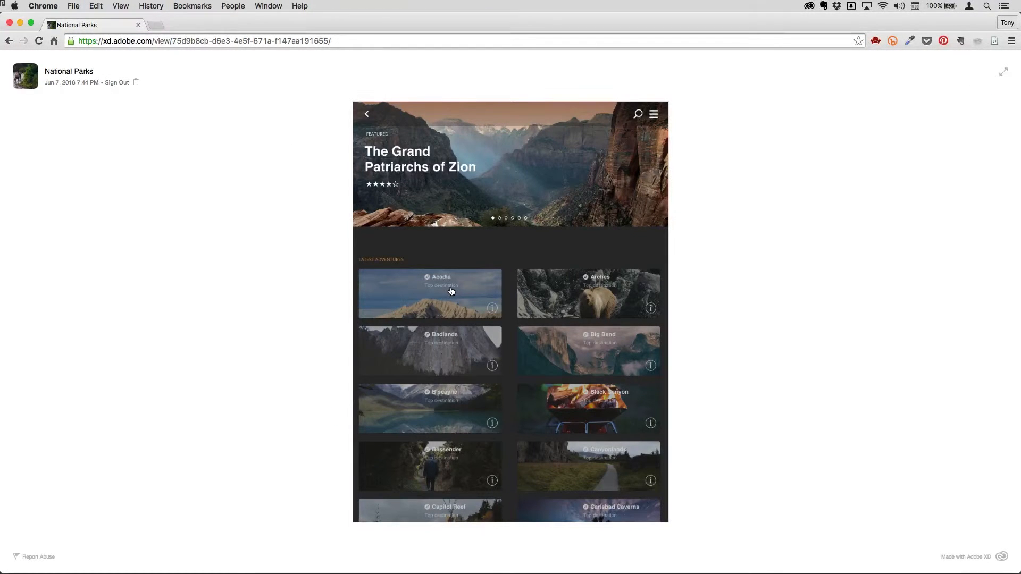
Test the Rocky mountains and Utah Backcountry screens, returning to the park list, then go back to XD.
{"action": "left_click", "coordinate": [451, 290]}
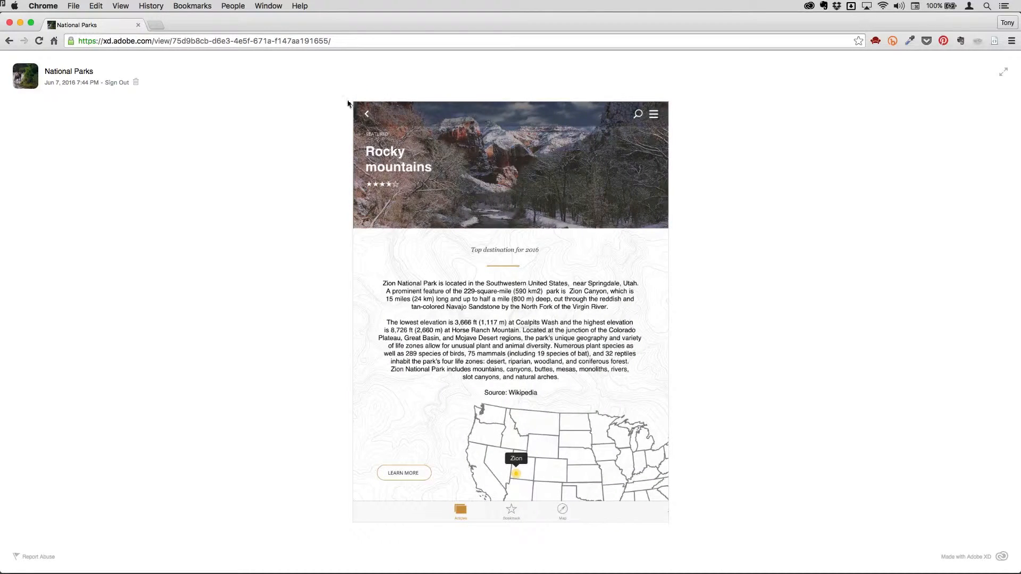
{"action": "left_click", "coordinate": [366, 116]}
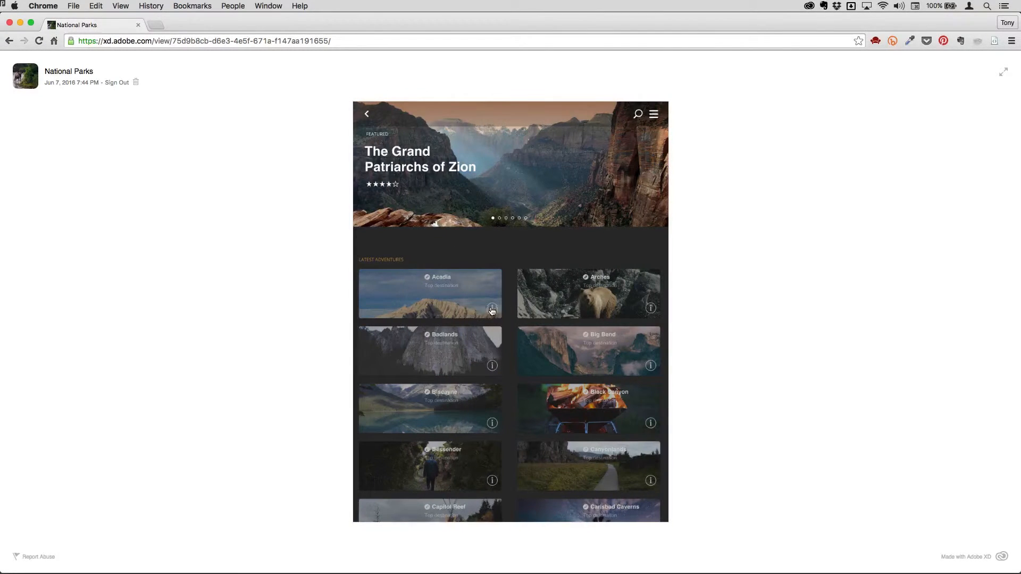
{"action": "left_click", "coordinate": [489, 308]}
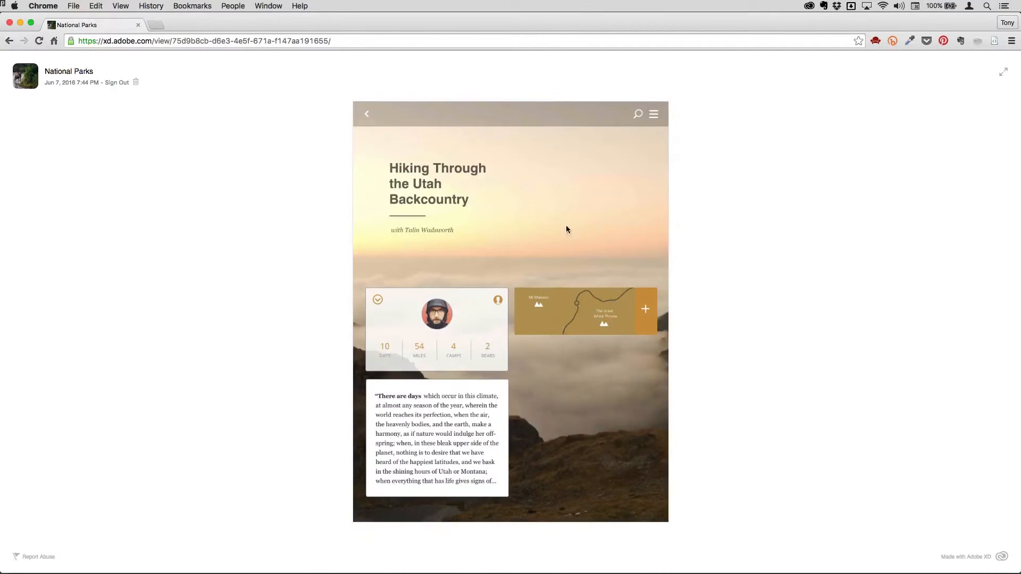
{"action": "left_click", "coordinate": [367, 117]}
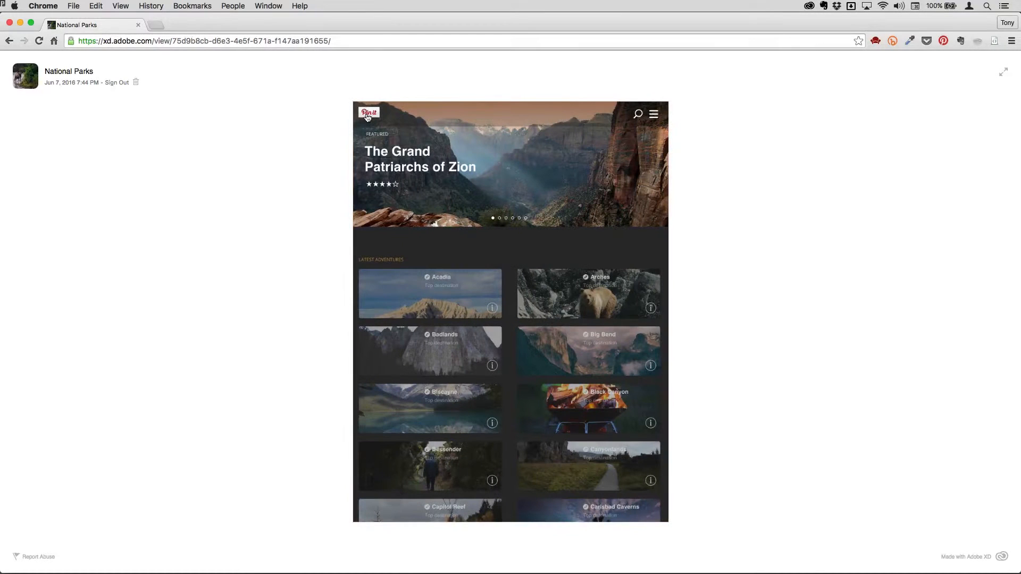
{"action": "key", "text": "super+Tab"}
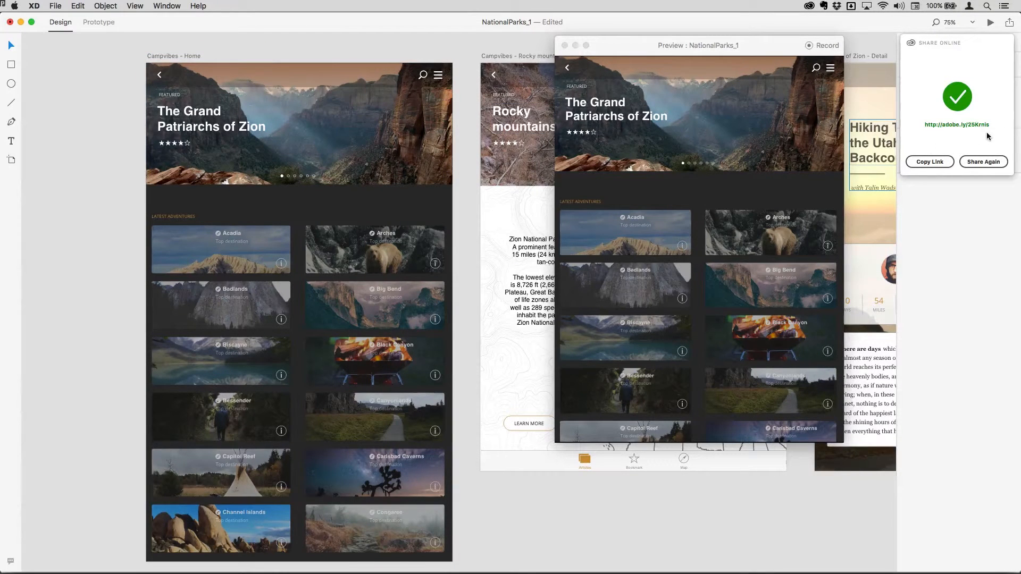
In Prototype mode, make Rocky mountains the home screen, then restore Campvibes - Home as home.
{"action": "left_click", "coordinate": [128, 53]}
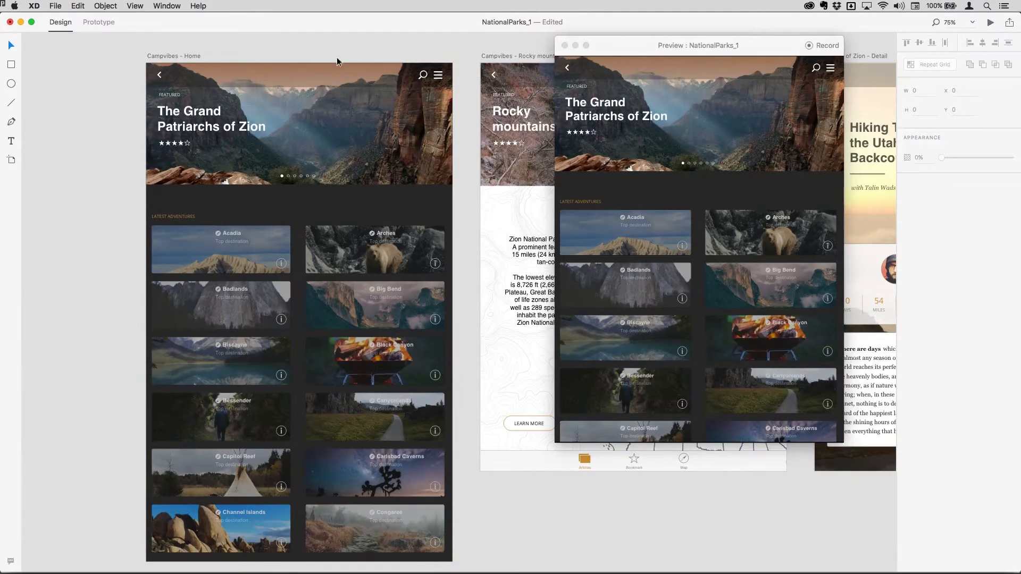
{"action": "left_click", "coordinate": [99, 22]}
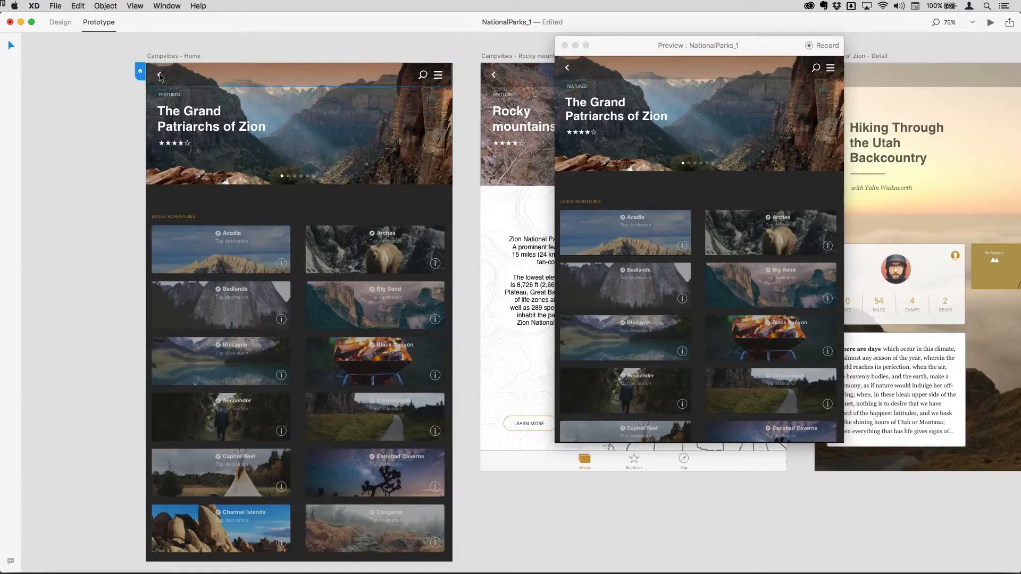
{"action": "left_click", "coordinate": [485, 77]}
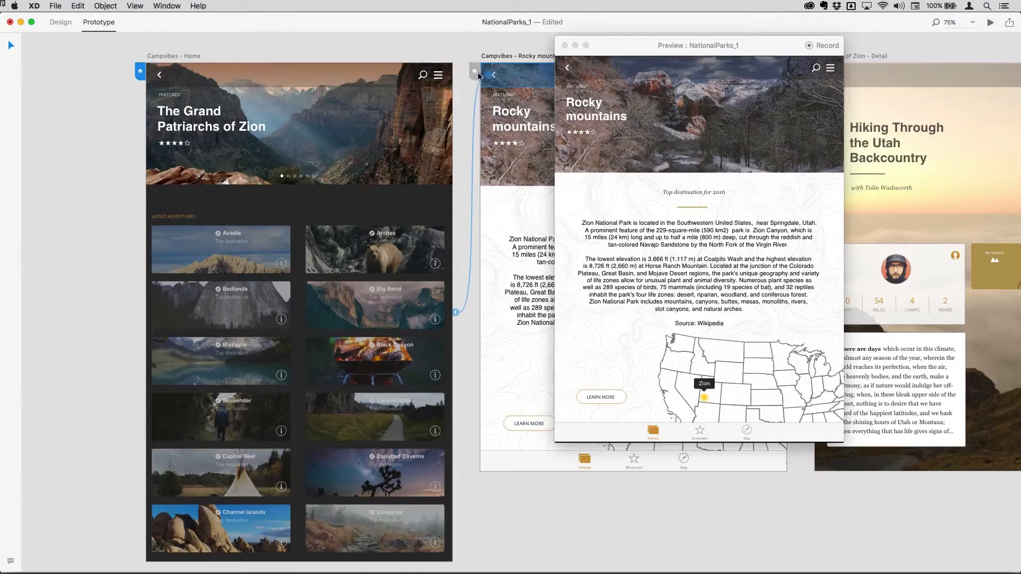
{"action": "left_click", "coordinate": [475, 73]}
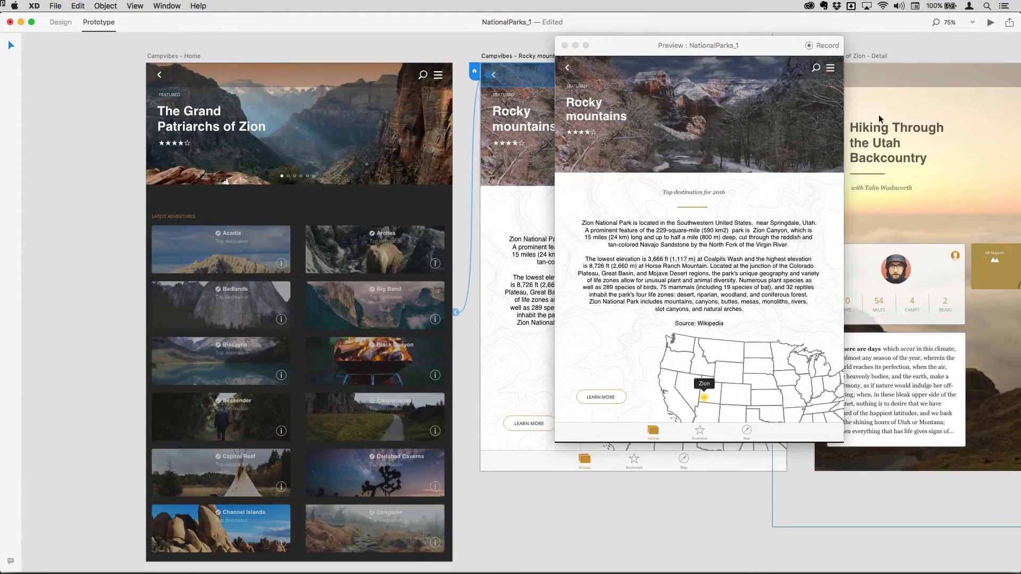
{"action": "left_click", "coordinate": [142, 71]}
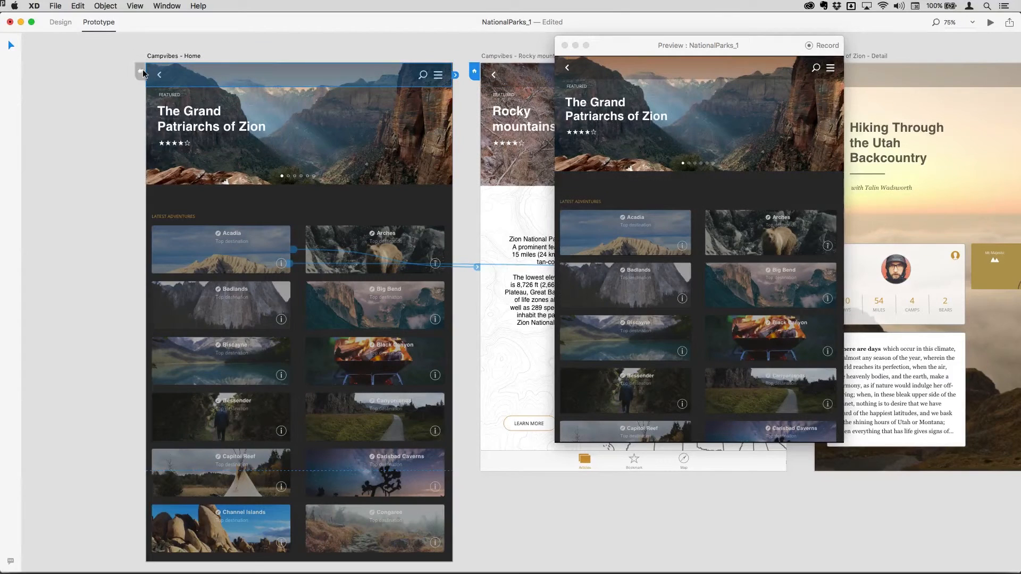